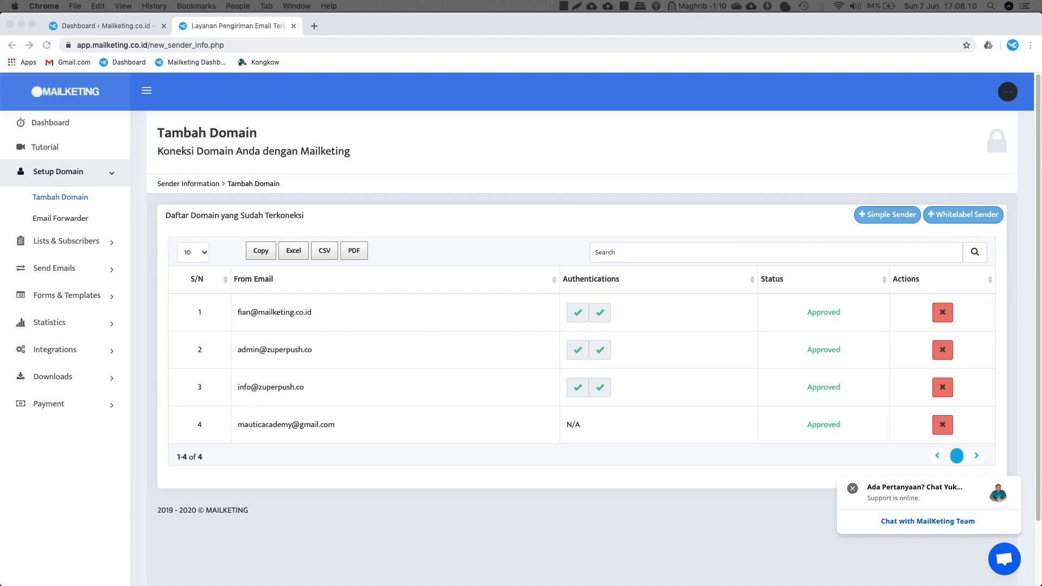
Start a new whitelabel sender application in Mailketing and bring the Cloudflare dashboard alongside.
left_click(453, 151)
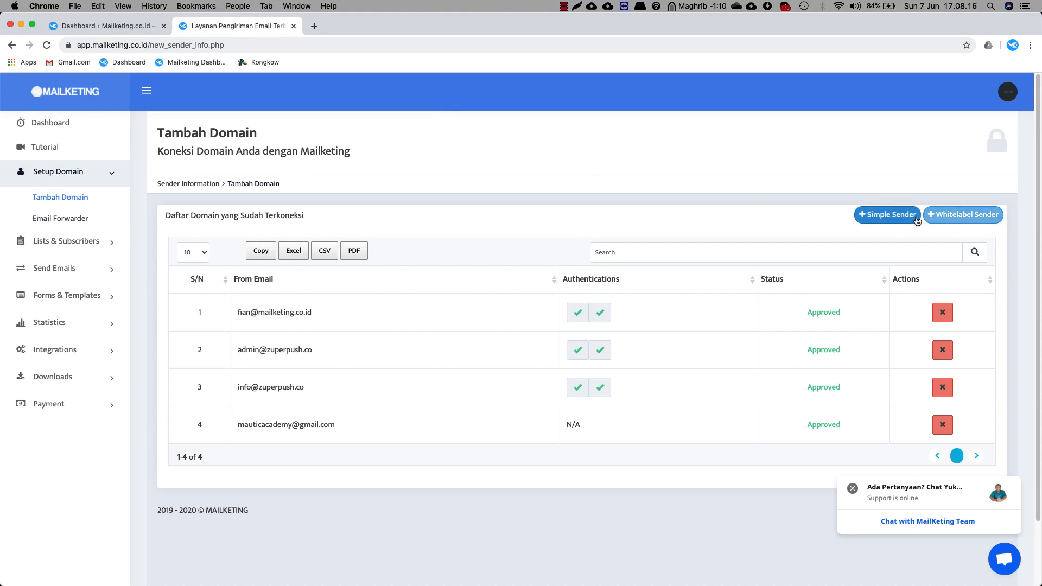
left_click(968, 216)
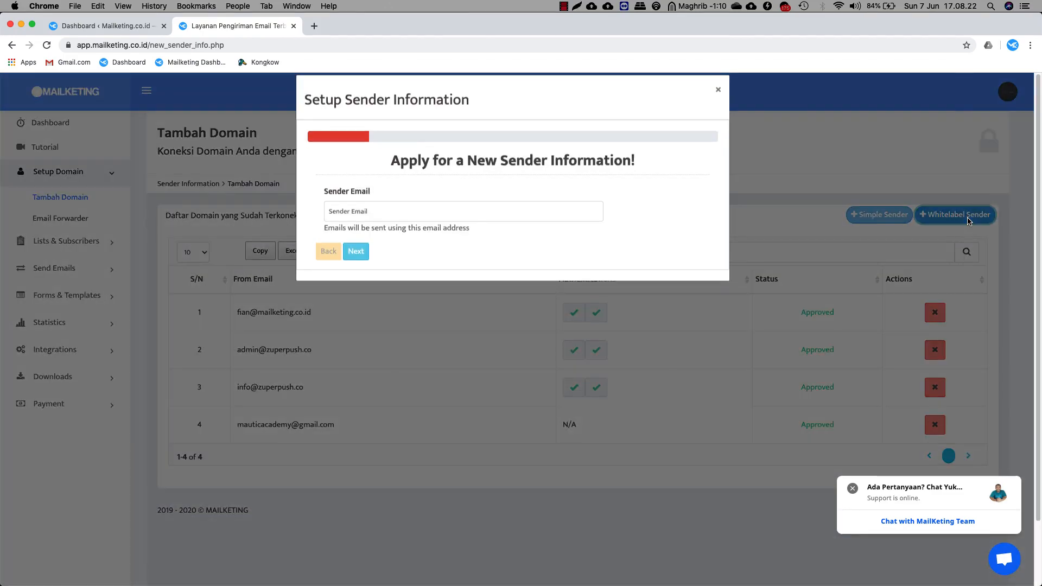
left_click(427, 222)
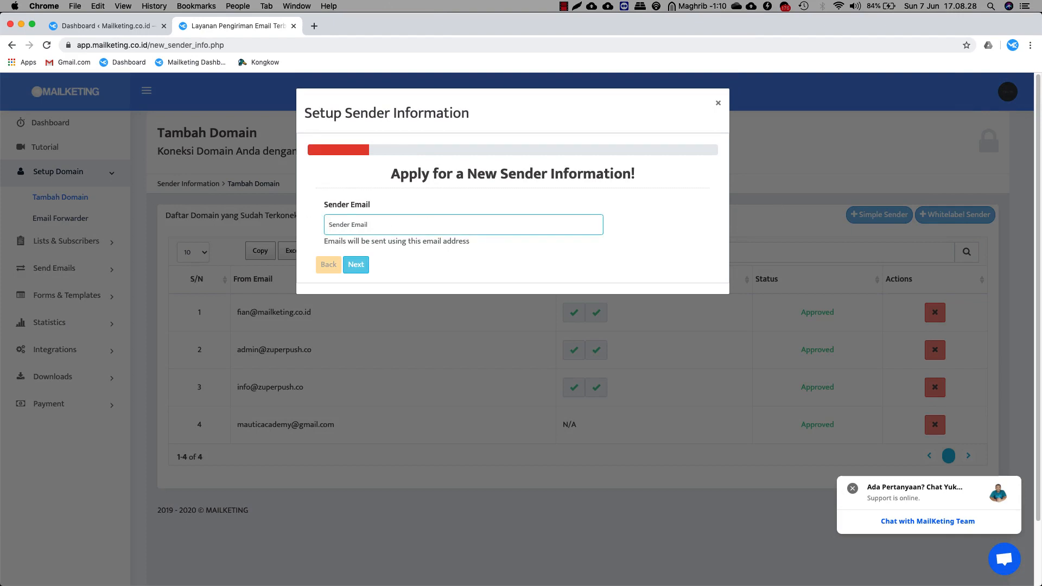
left_click_drag(278, 67, 266, 80)
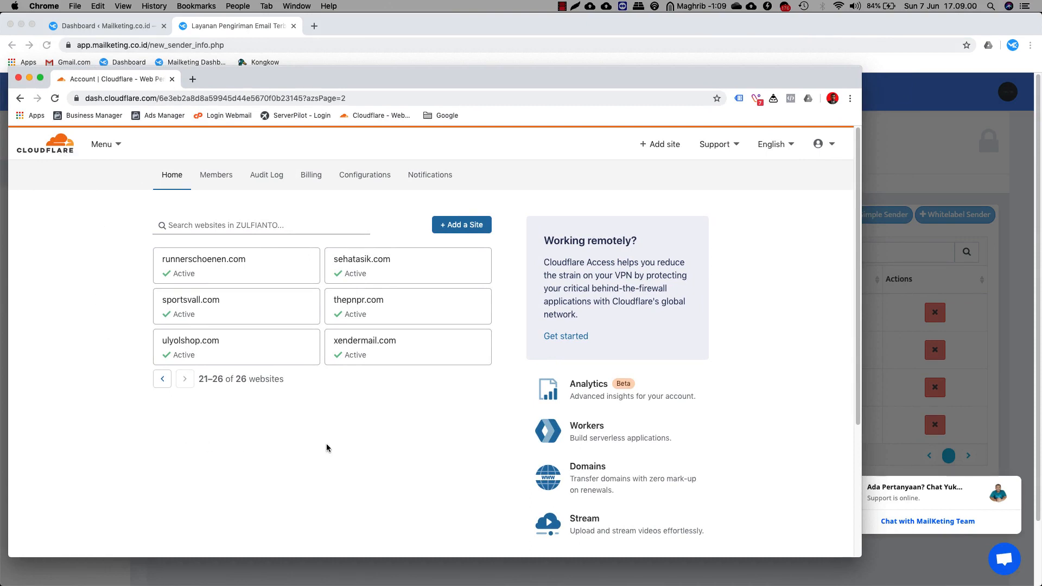
Open Cloudflare's DNS management for sehatasik.com and copy the domain name sehatasik.com.
left_click(392, 264)
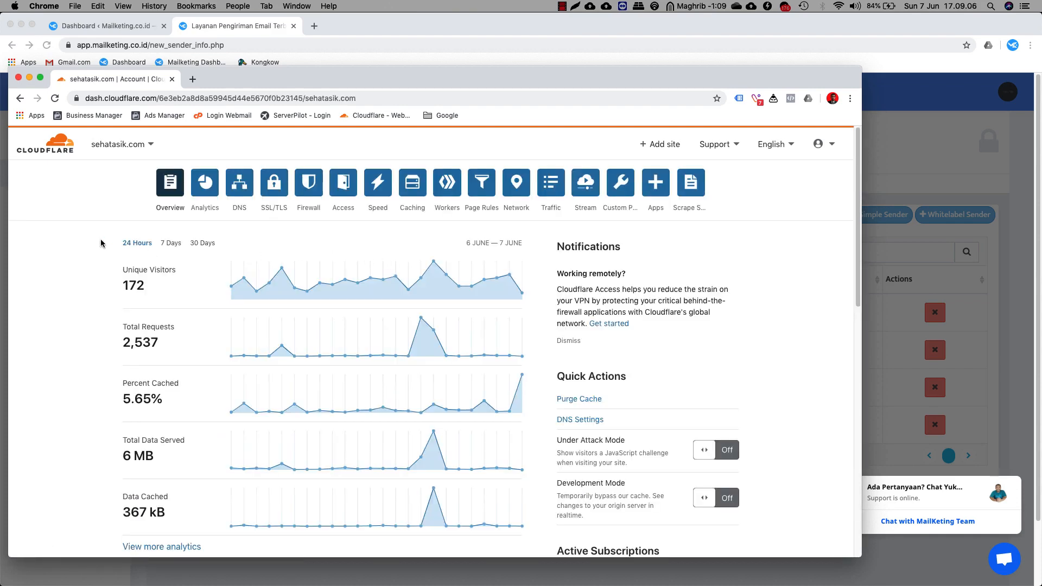
left_click(240, 187)
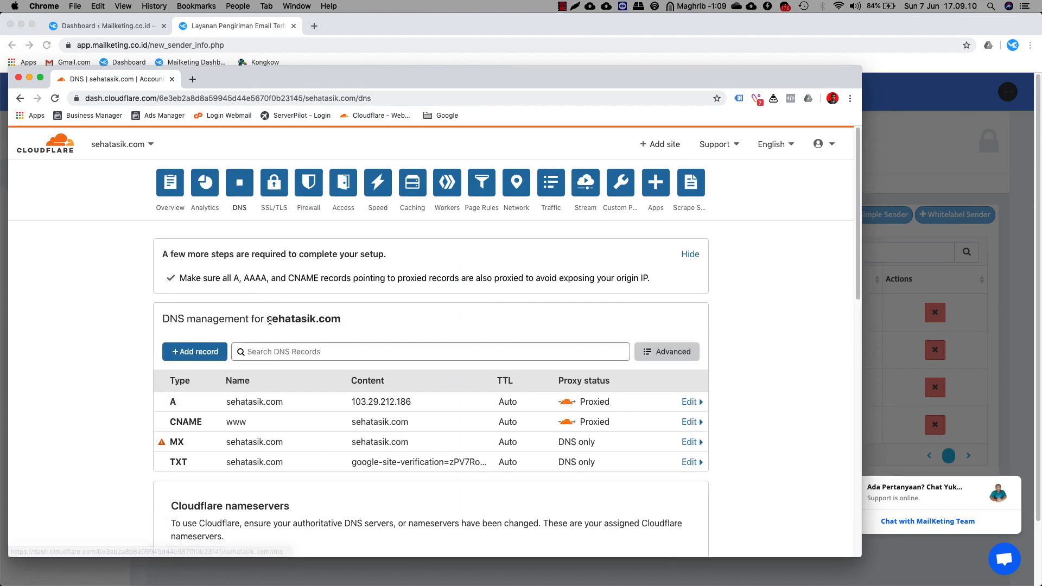
left_click_drag(267, 319, 341, 322)
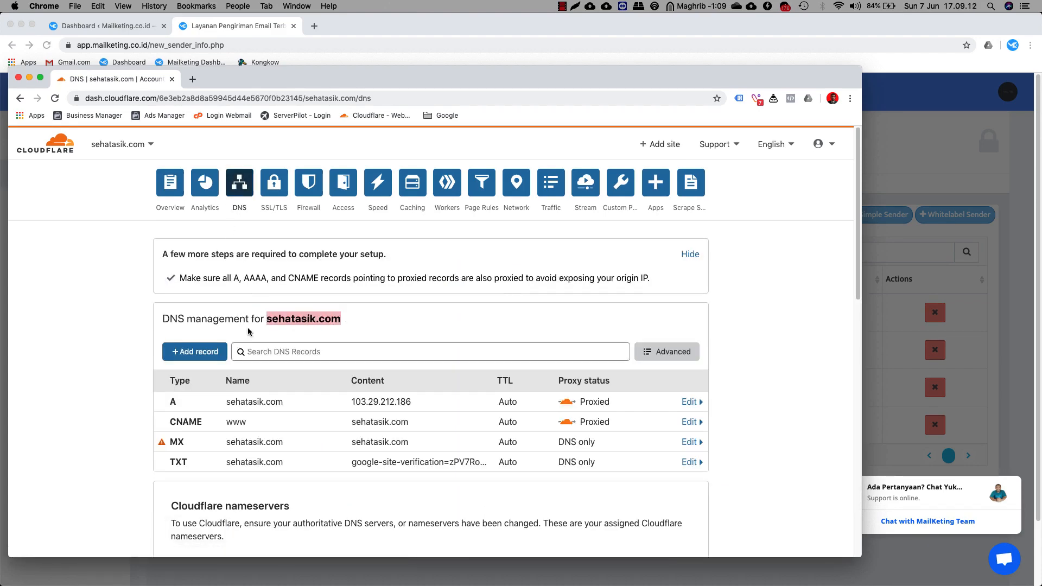
right_click(292, 320)
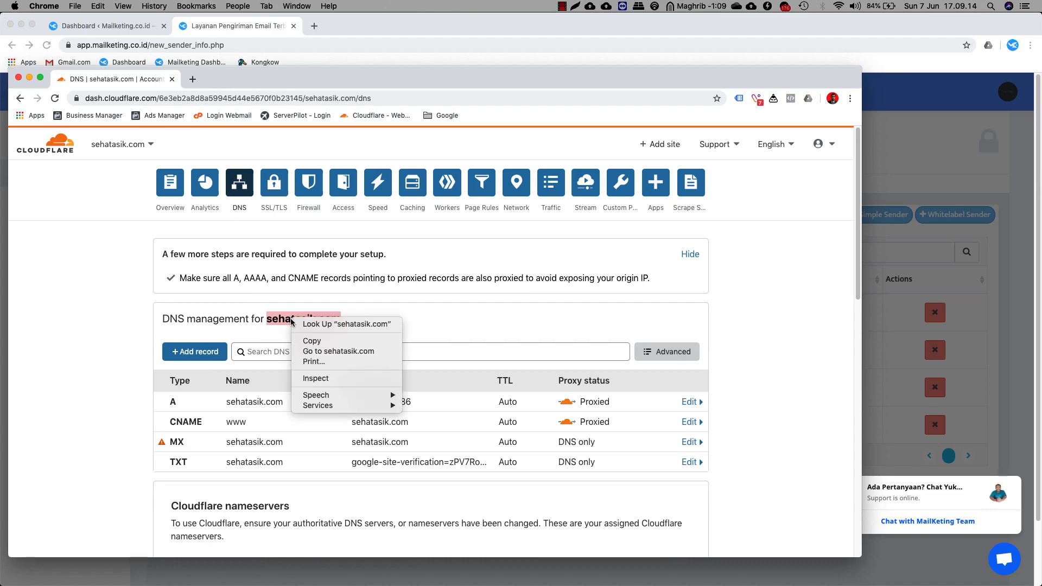
left_click(309, 343)
left_click_drag(348, 78, 0, 114)
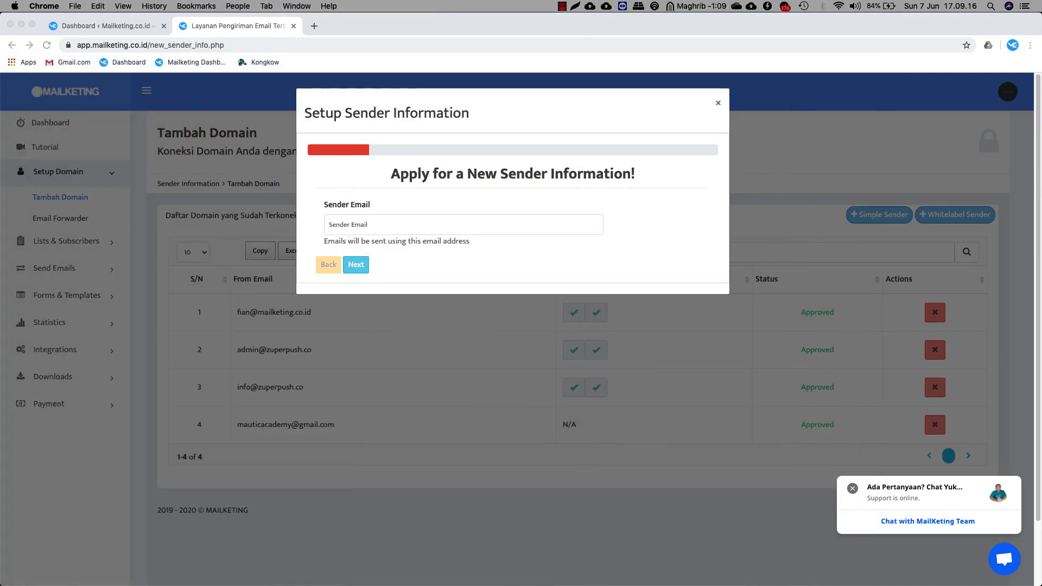
left_click(349, 228)
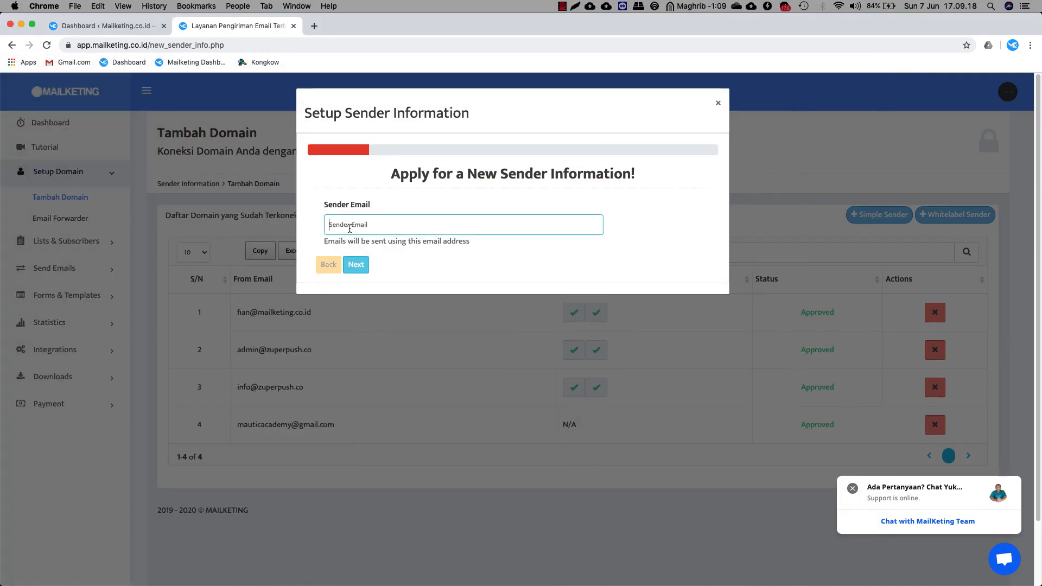
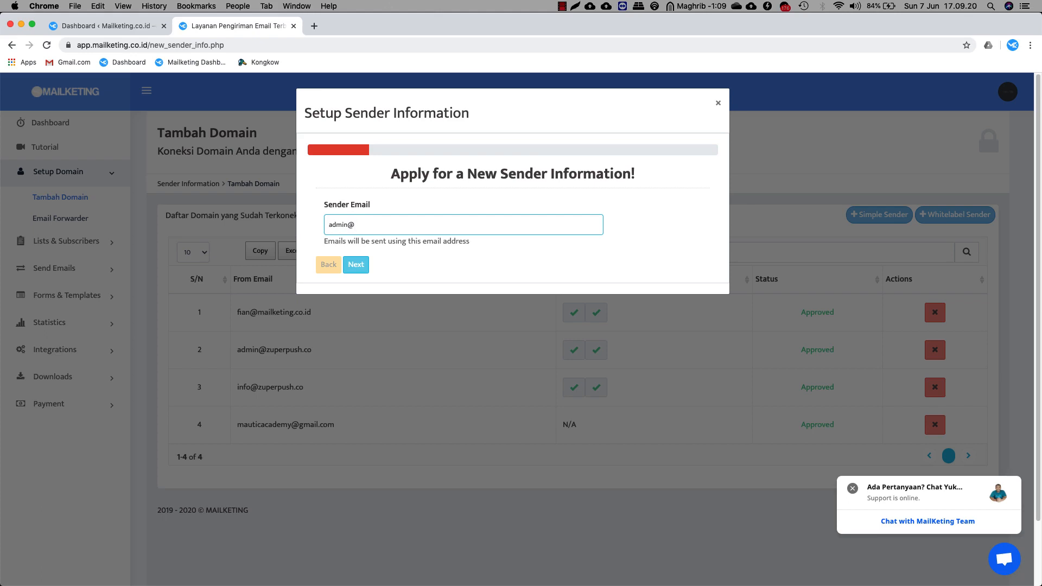
key("super+v")
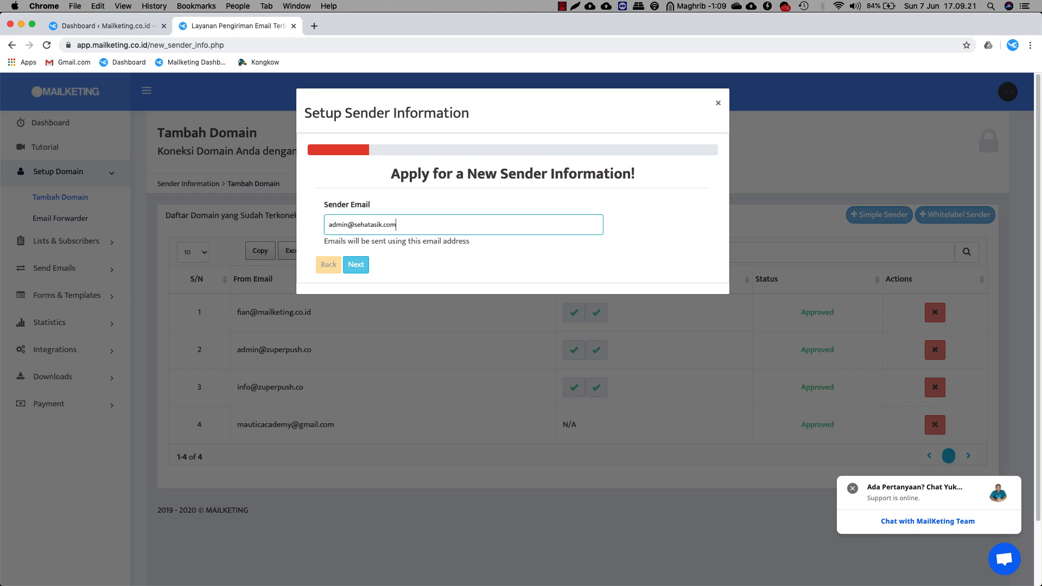
left_click(360, 270)
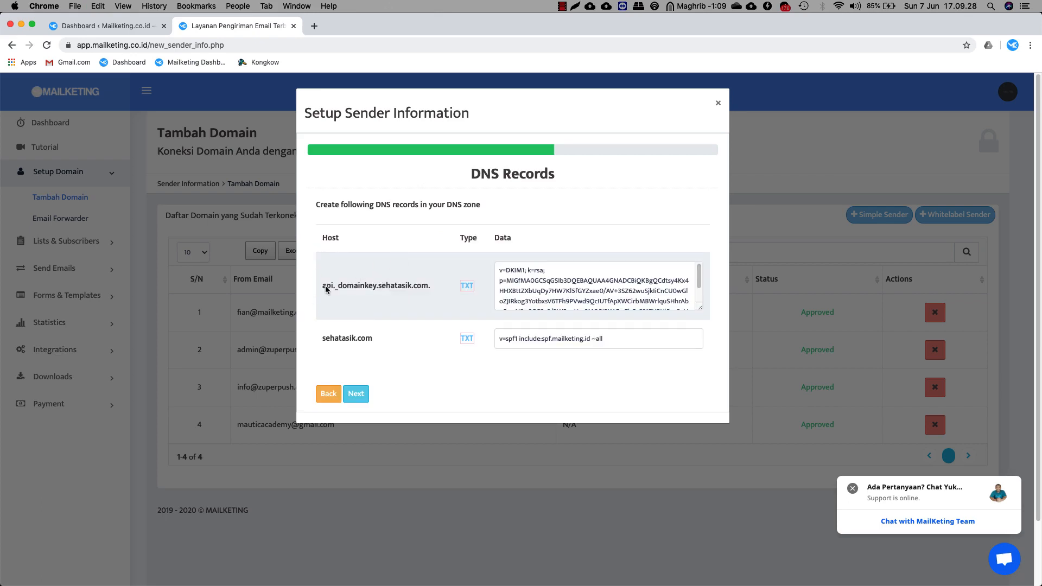
Copy the api._domainkey host prefix from the DKIM record.
left_click_drag(322, 286, 347, 290)
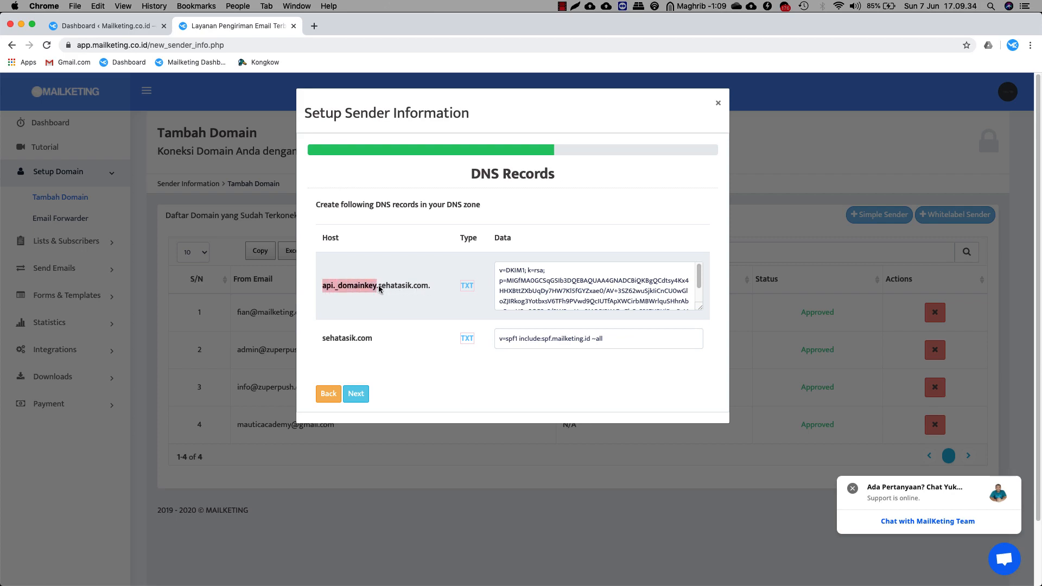
right_click(347, 284)
left_click(370, 303)
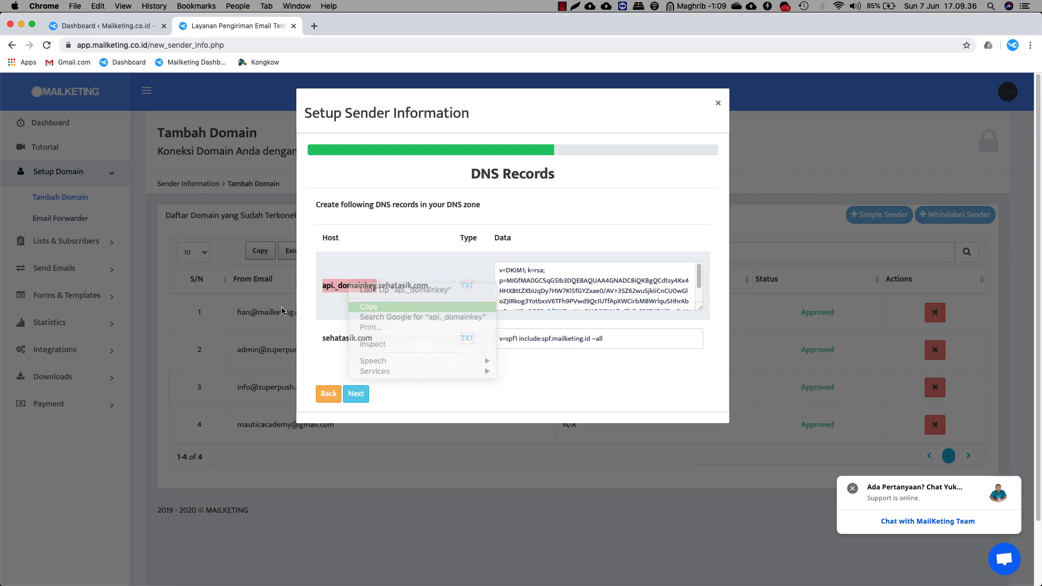
left_click_drag(576, 585, 630, 64)
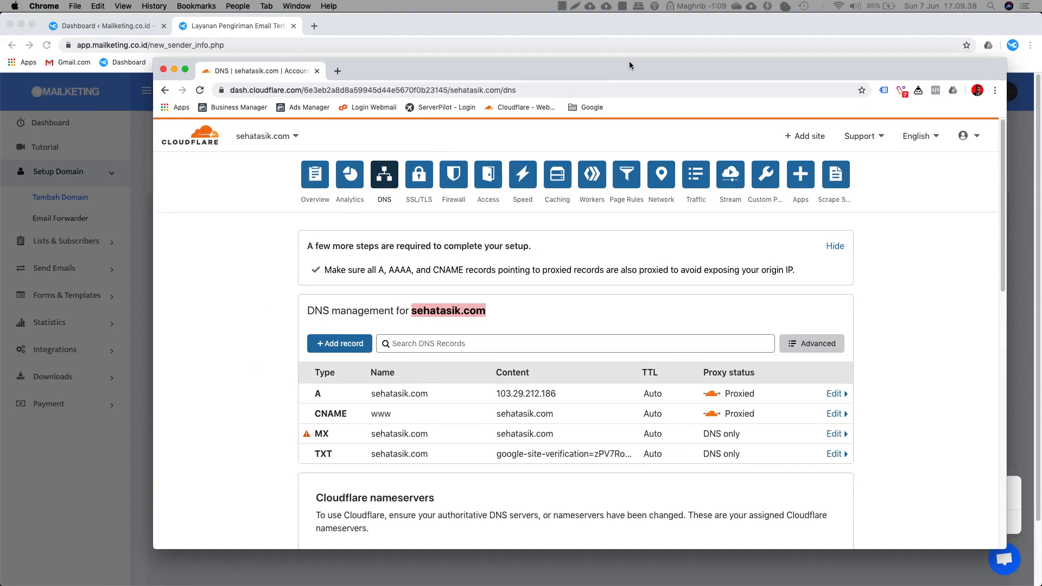
Start a new Cloudflare TXT record named api._domainkey.
left_click(342, 343)
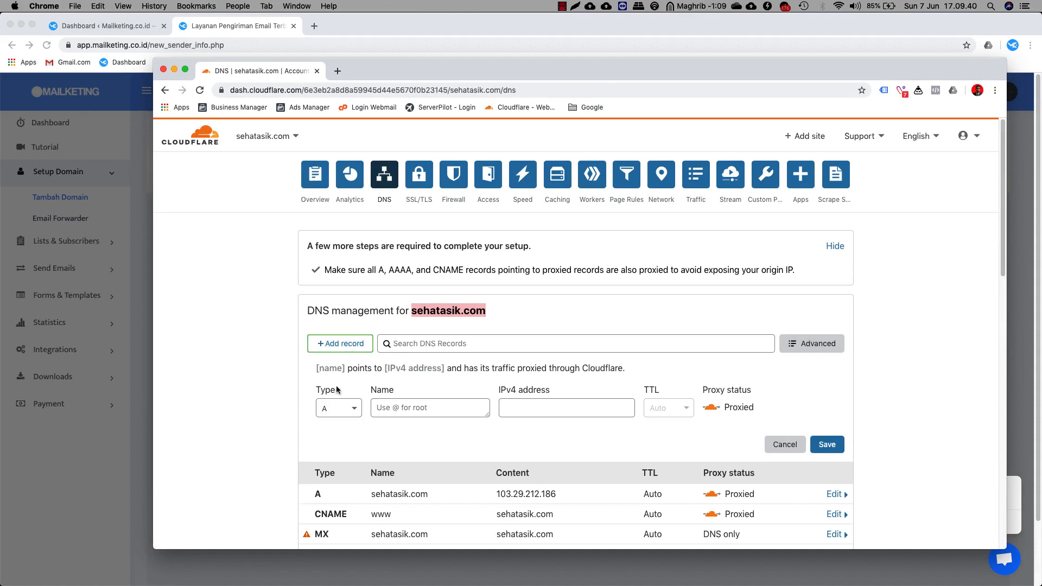
left_click(340, 408)
scroll(341, 412, "down", 8)
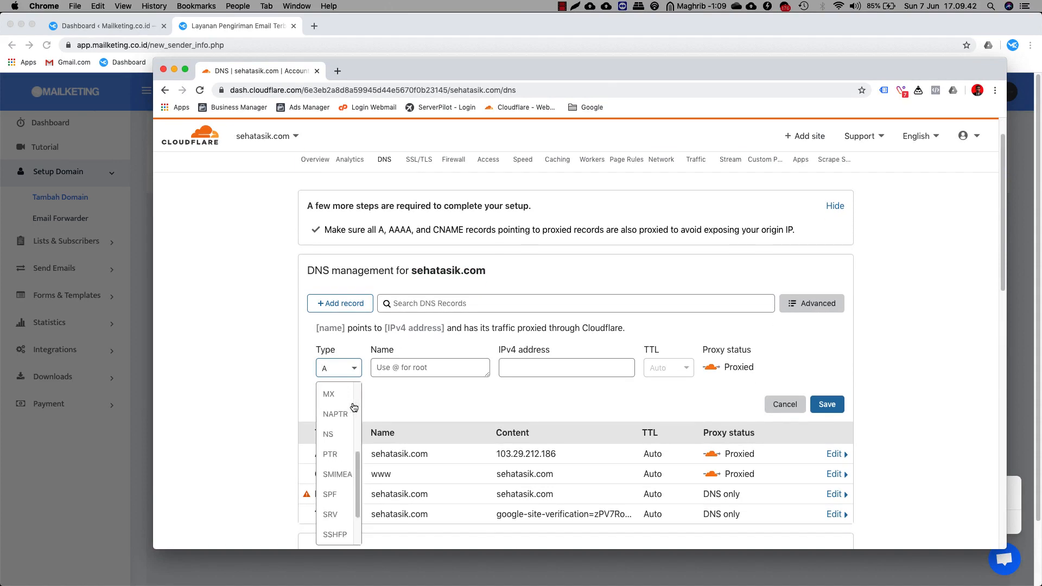
left_click(331, 515)
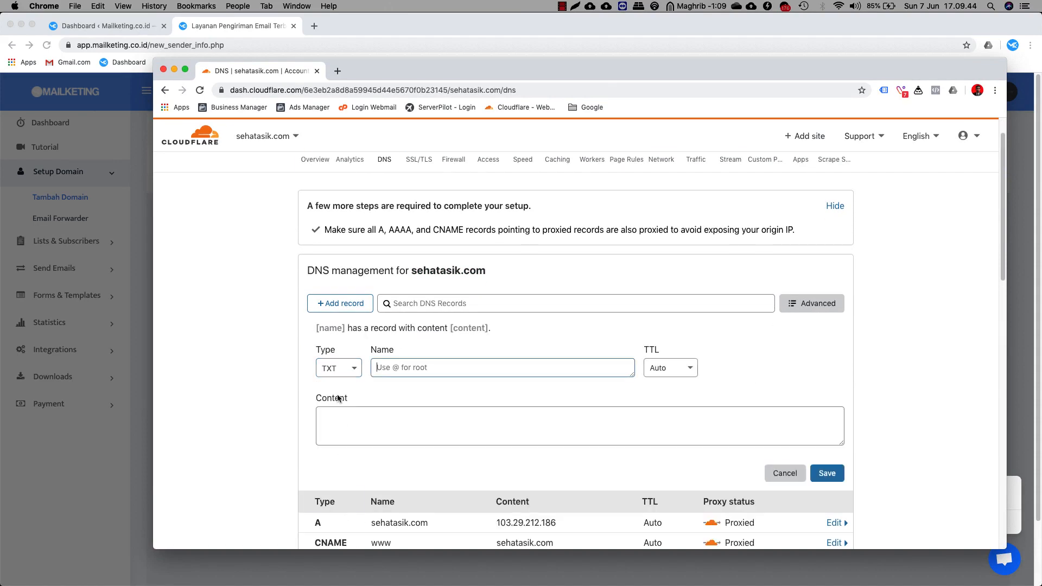
left_click(418, 369)
key("super+v")
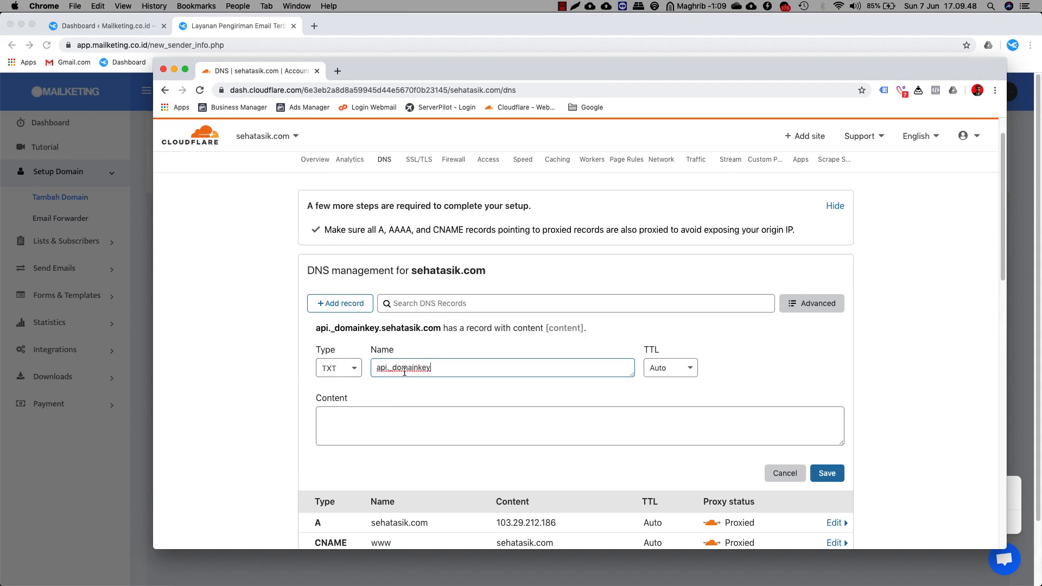
left_click_drag(383, 328, 441, 329)
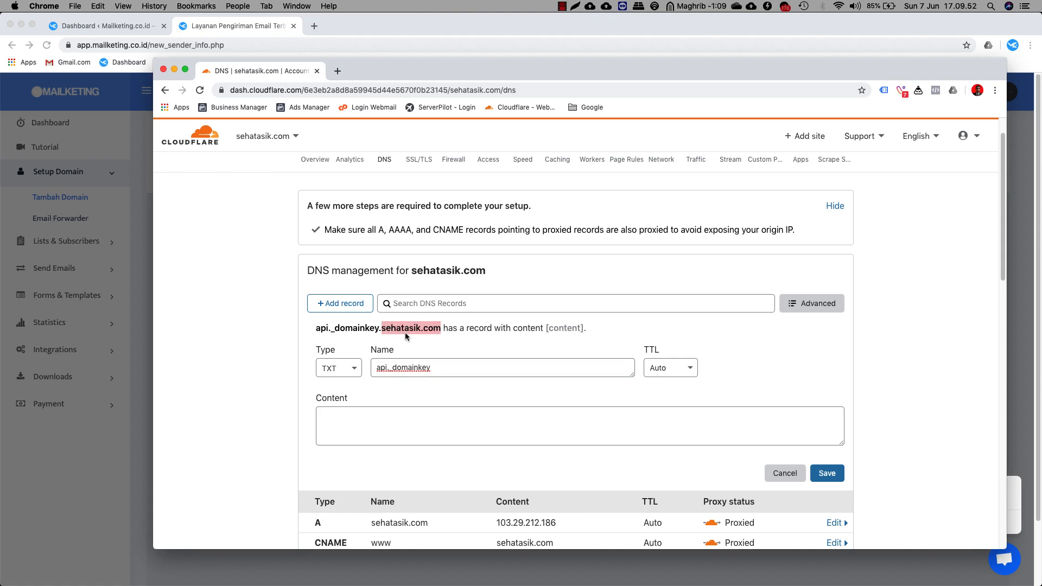
Copy the full DKIM data value from Mailketing's DNS records.
left_click_drag(386, 68, 673, 67)
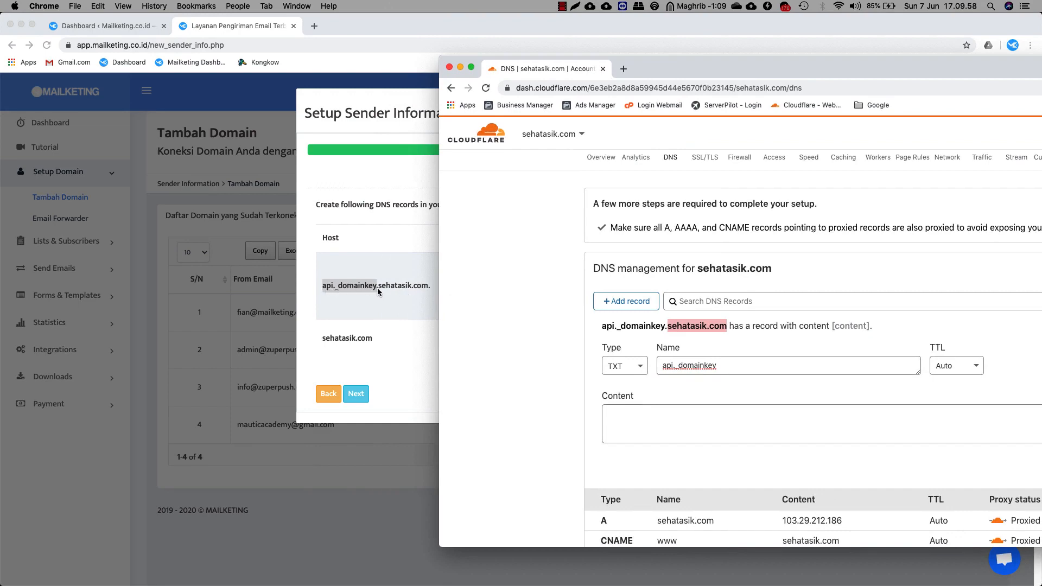
left_click(686, 425)
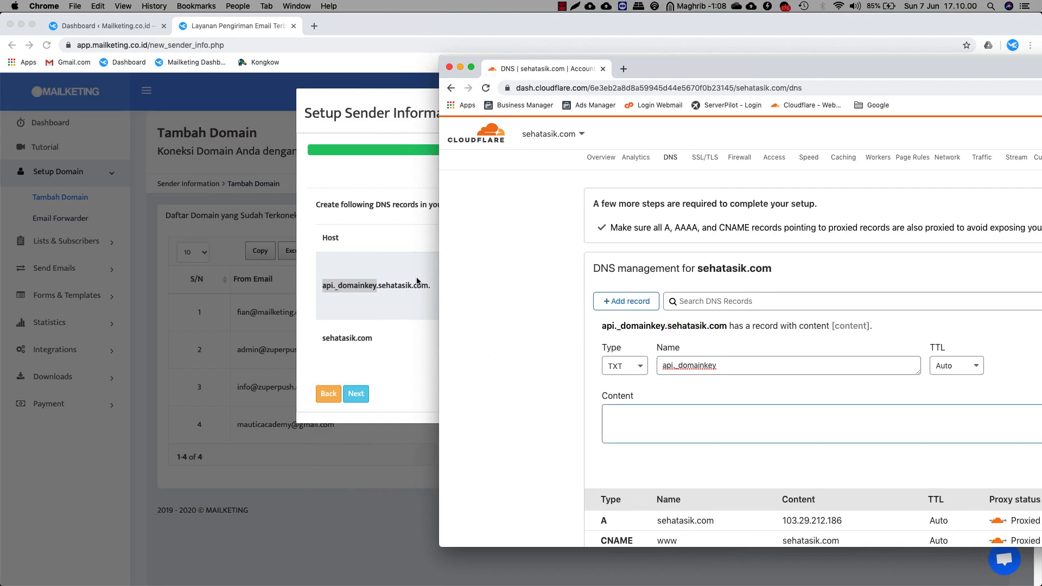
left_click_drag(668, 70, 0, 56)
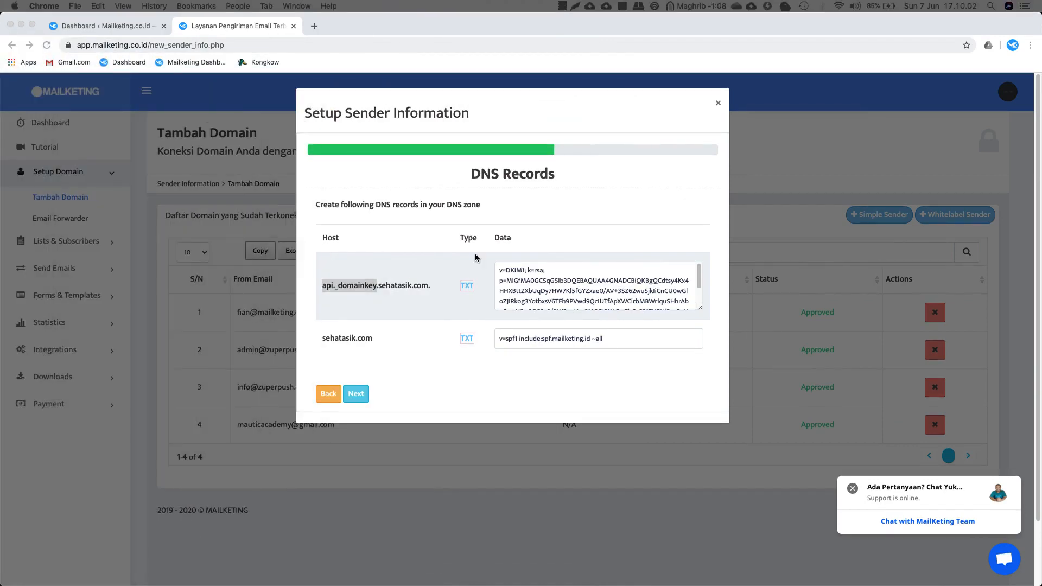
left_click(550, 294)
left_click(500, 270)
key("super+a")
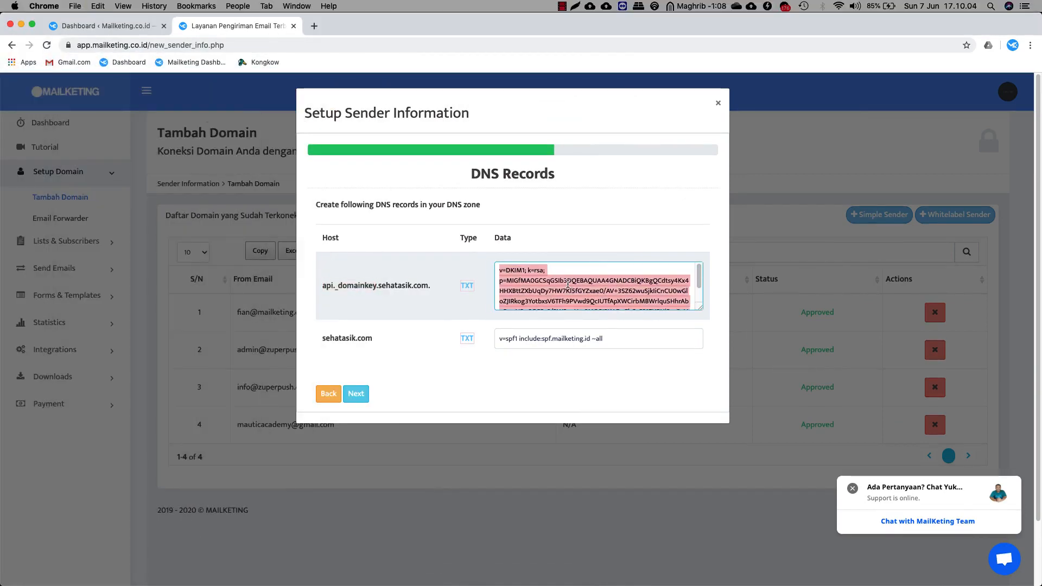
right_click(535, 288)
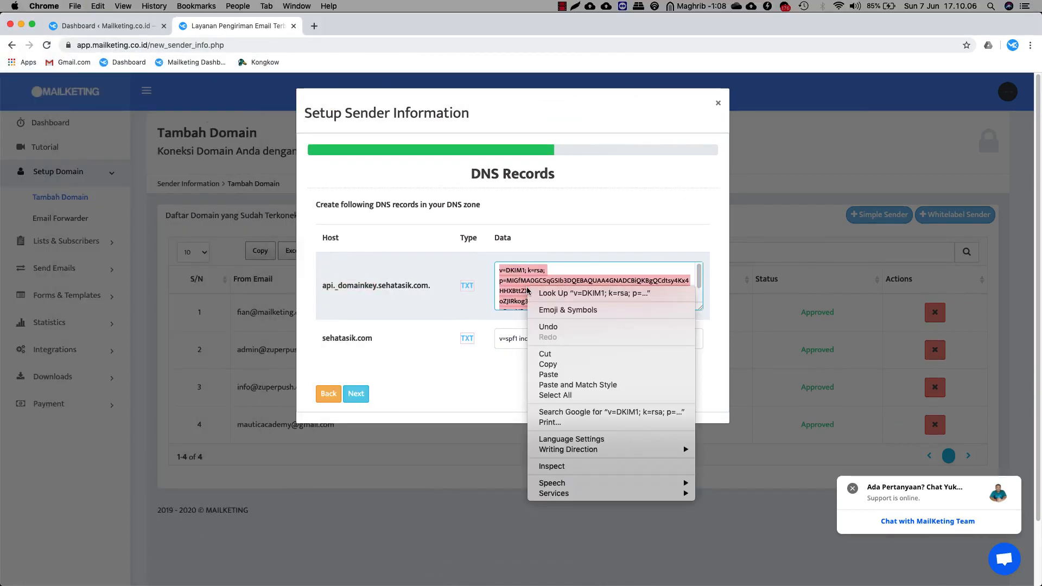
left_click(548, 364)
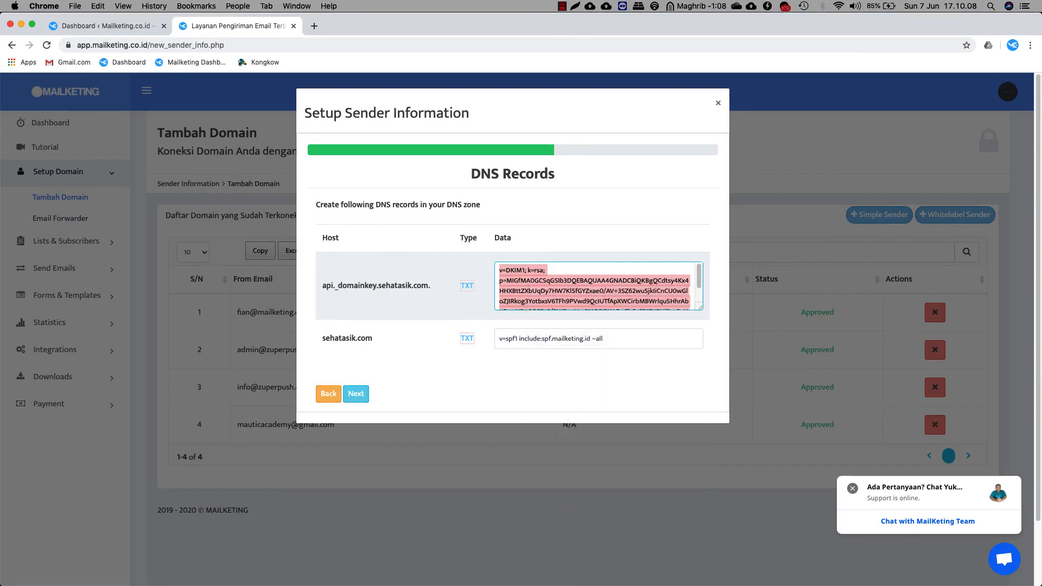
Paste the DKIM value as the record content and save the api._domainkey TXT record.
key("super+grave")
left_click_drag(586, 26, 528, 54)
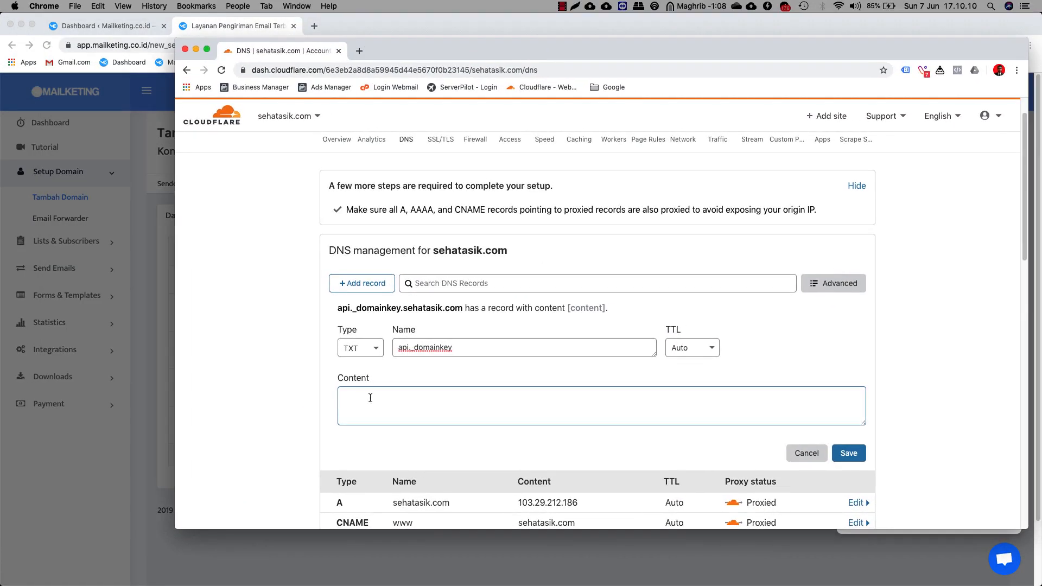
right_click(369, 402)
left_click(413, 465)
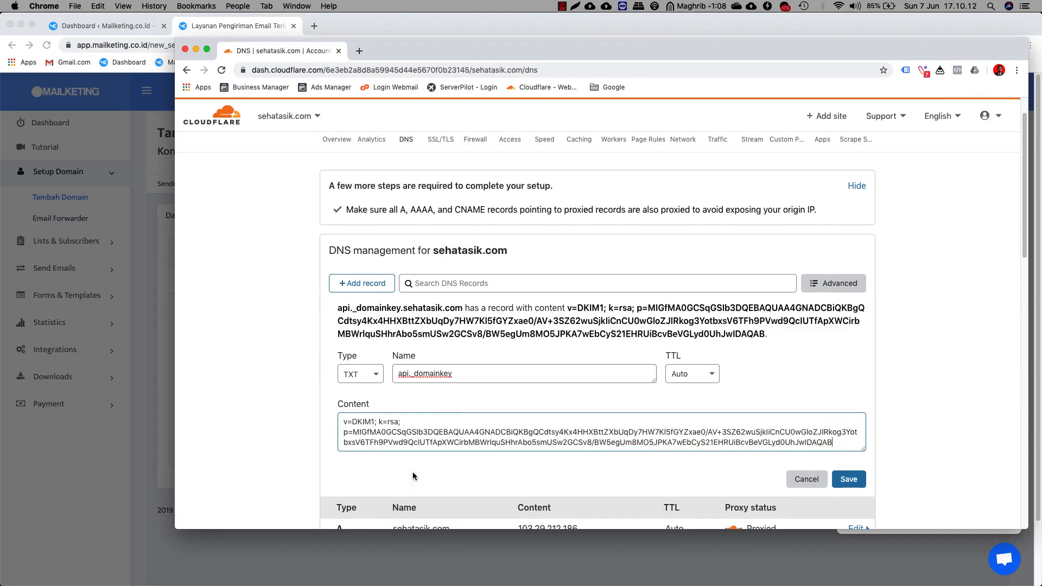
left_click(852, 484)
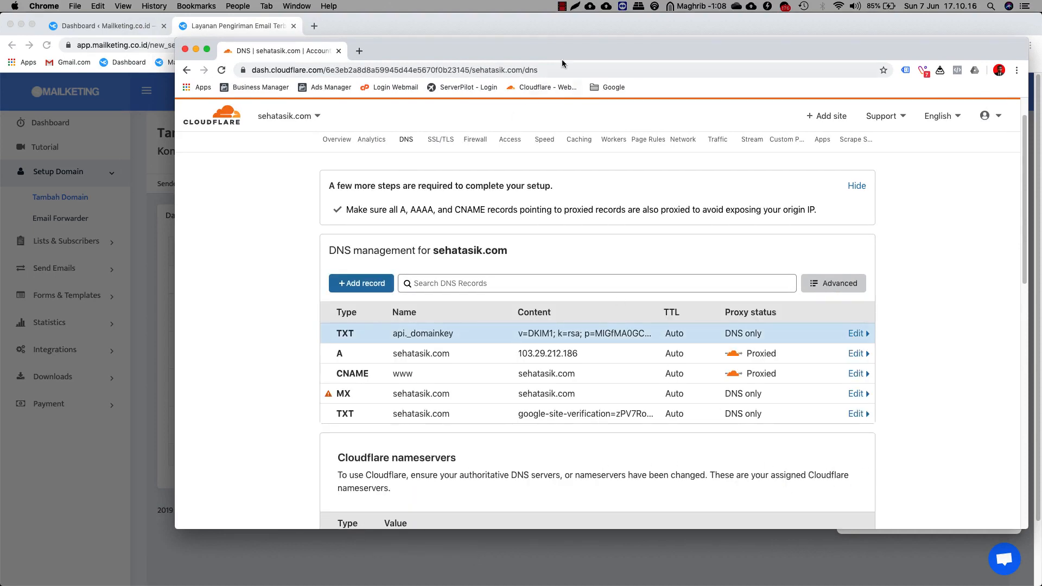
left_click_drag(607, 47, 0, 35)
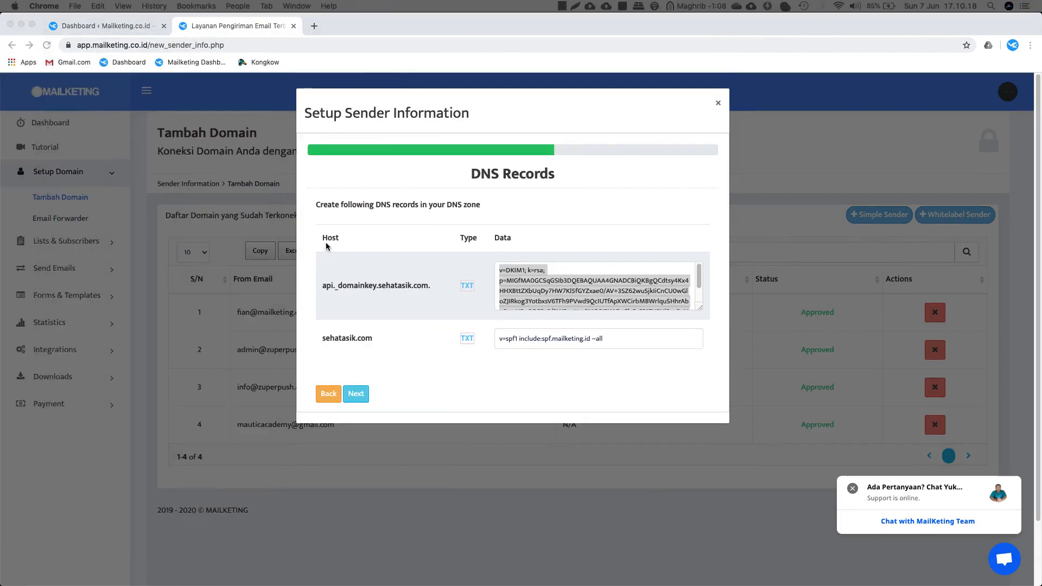
Inspect the SPF record: host sehatasik.com, value v=spf1 include:spf.mailketing.id ~all.
left_click(380, 334)
left_click_drag(625, 341, 489, 345)
left_click(461, 385)
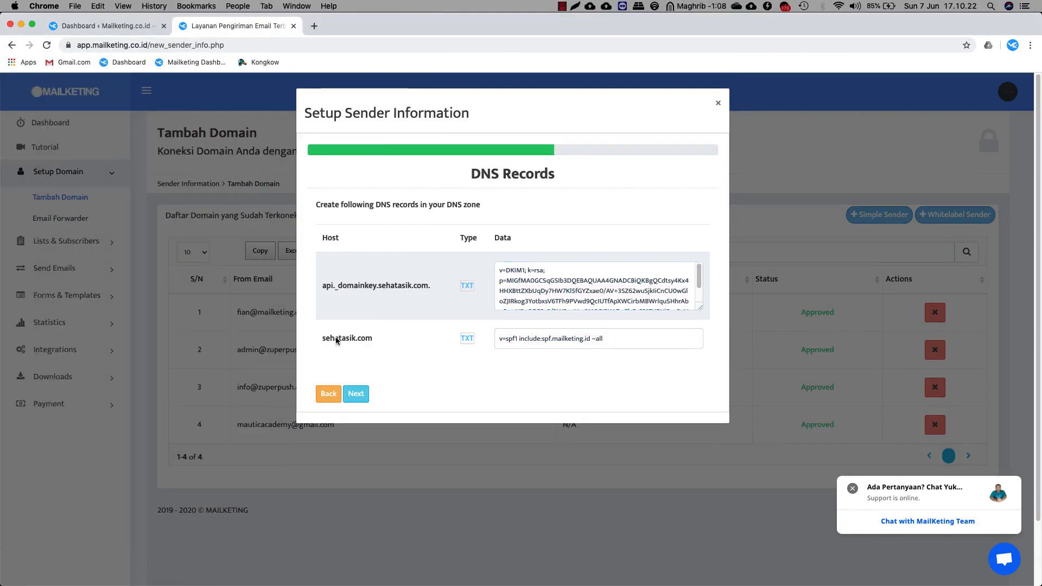
left_click(617, 341)
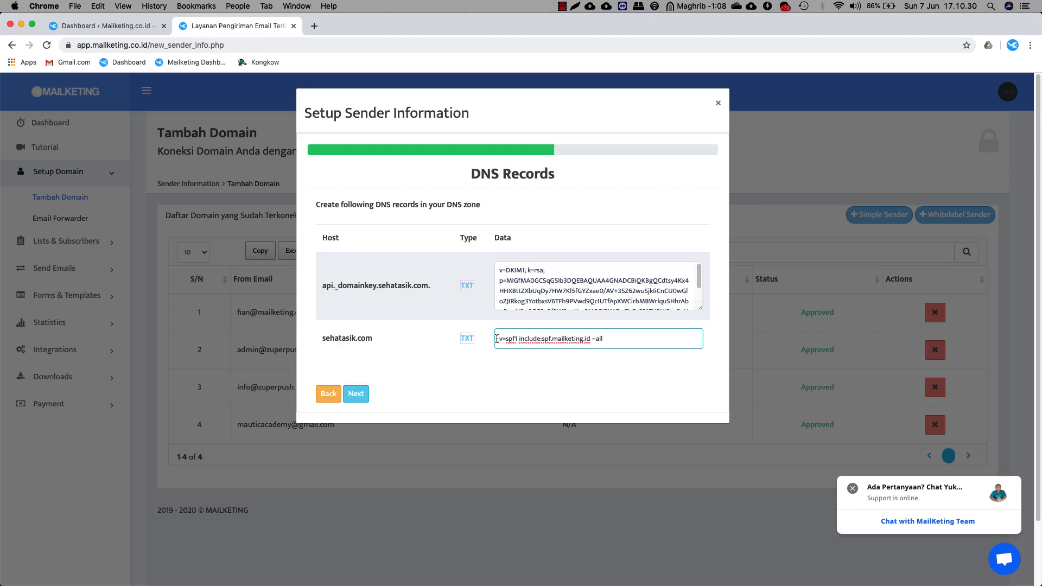
left_click_drag(497, 340, 621, 340)
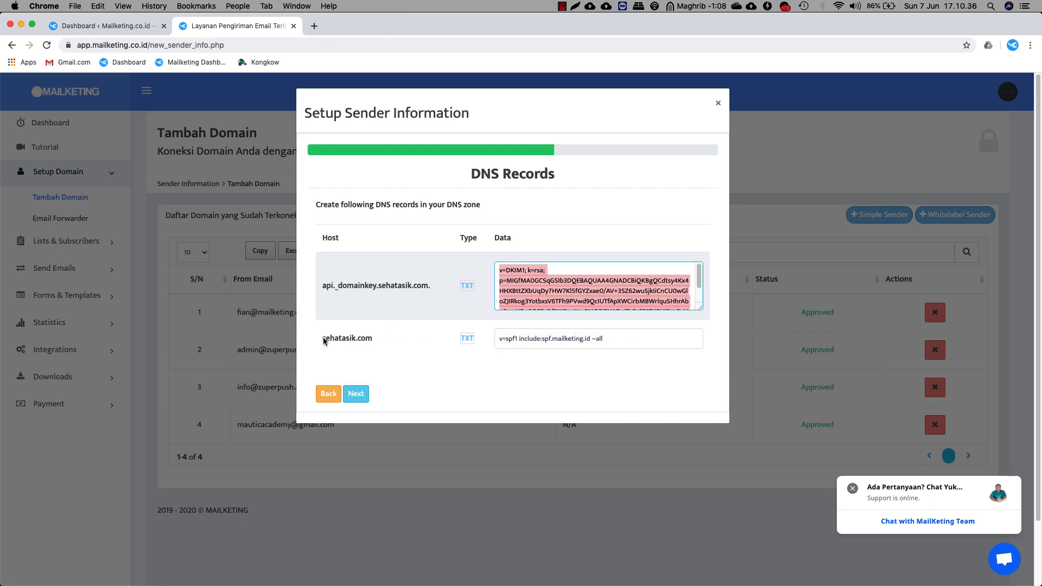
left_click_drag(323, 339, 371, 341)
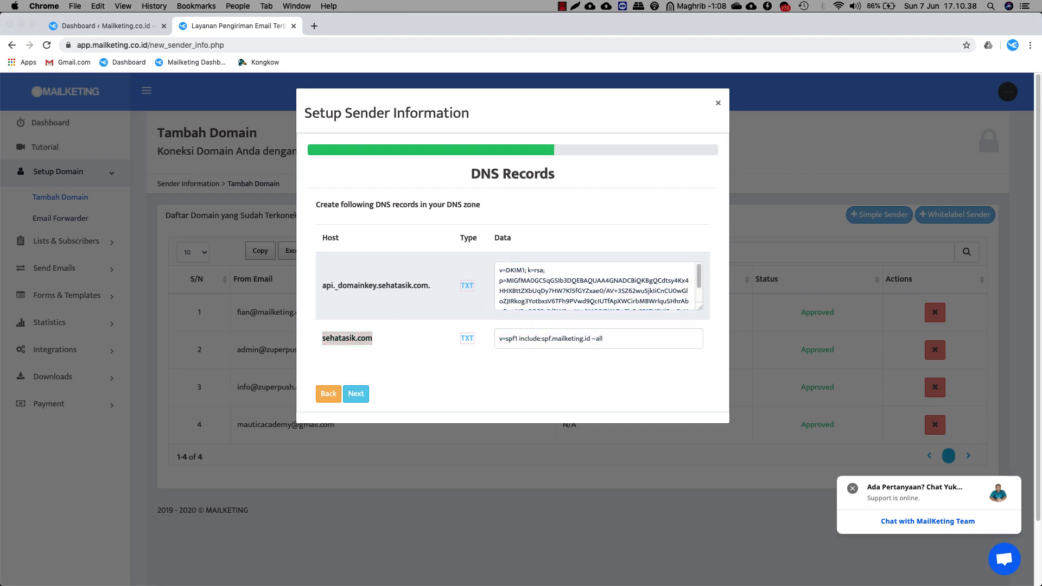
left_click_drag(1, 65, 488, 79)
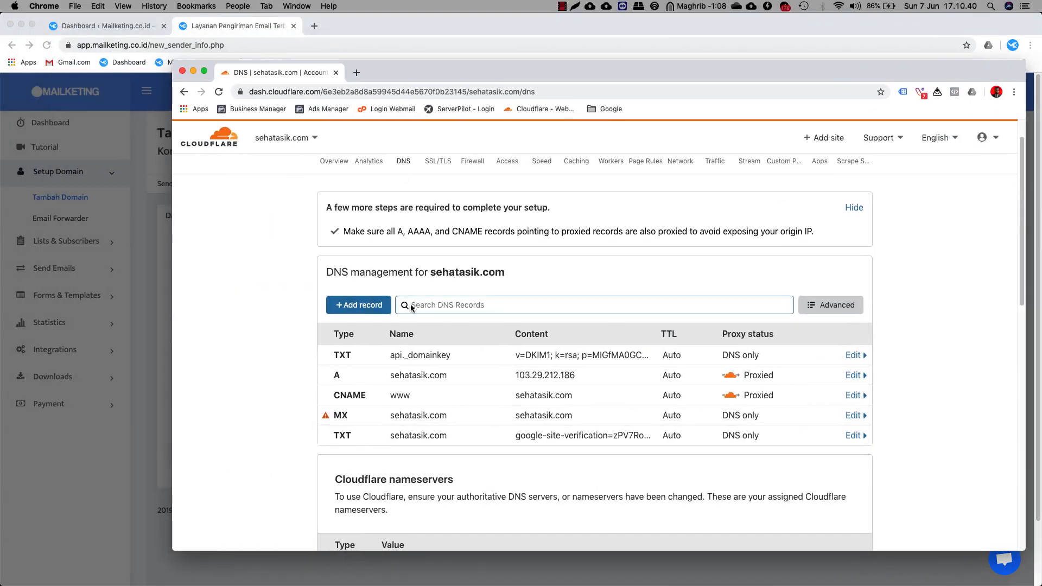
Start a new Cloudflare TXT record with name @.
left_click(359, 305)
left_click(353, 374)
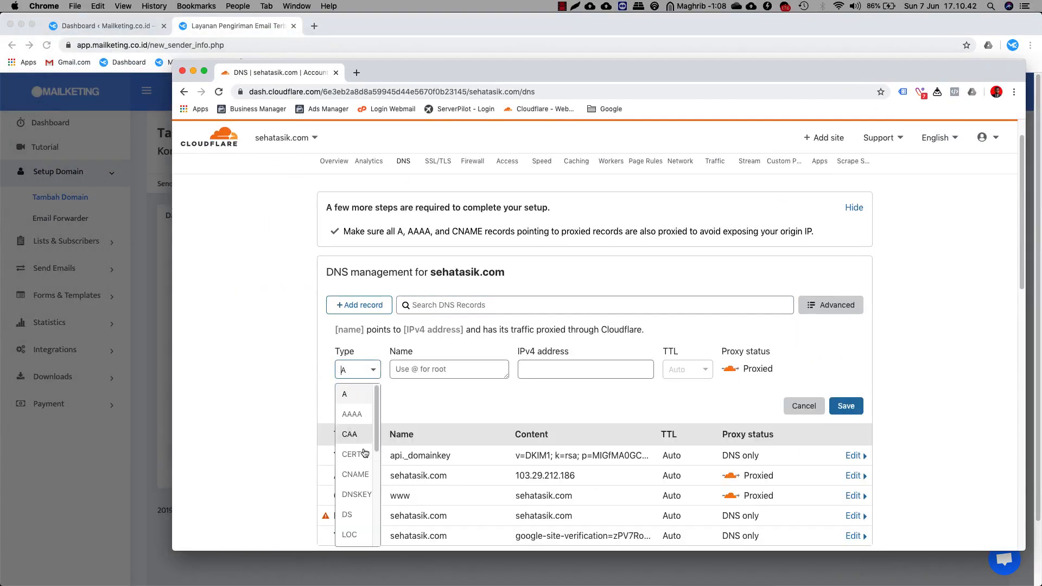
scroll(356, 462, "down", 3)
left_click(359, 520)
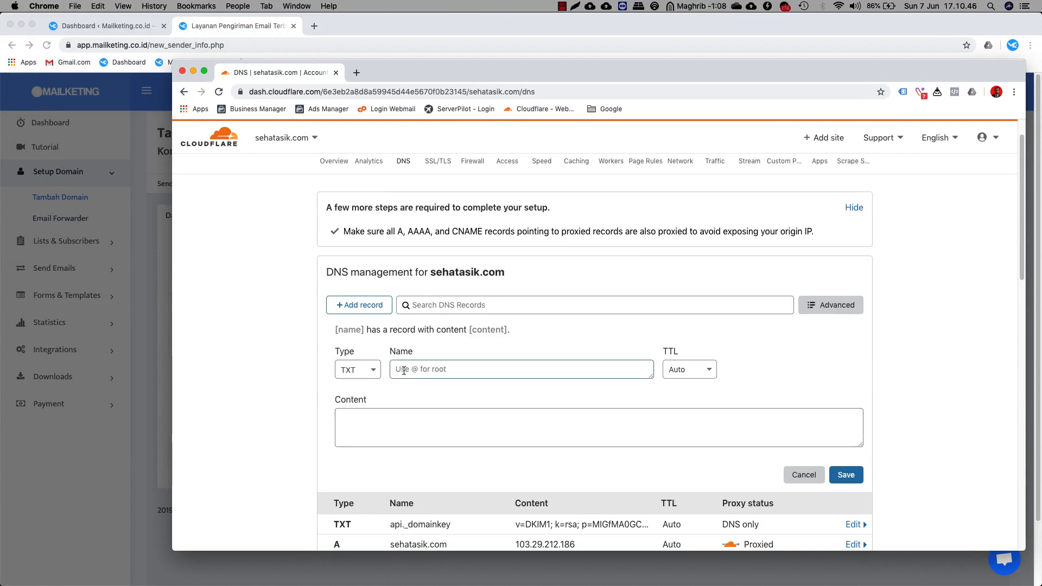
type("@")
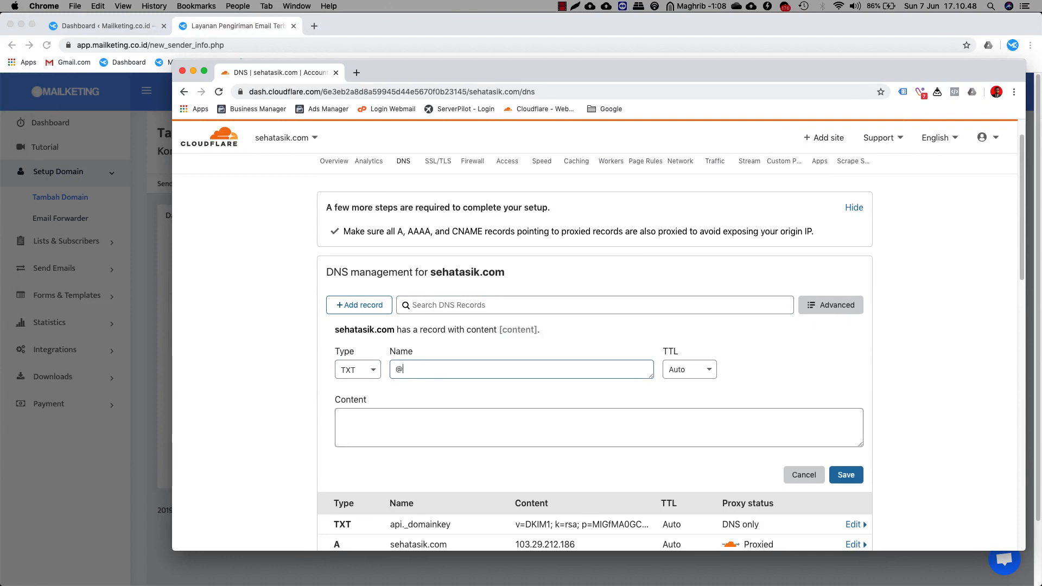
left_click_drag(335, 329, 392, 329)
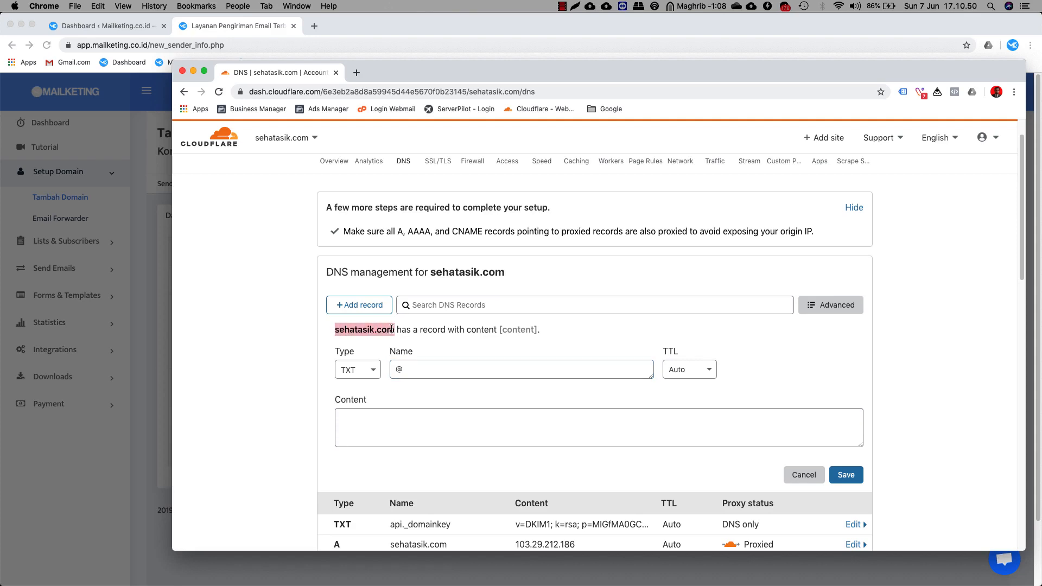
left_click(420, 364)
left_click(411, 434)
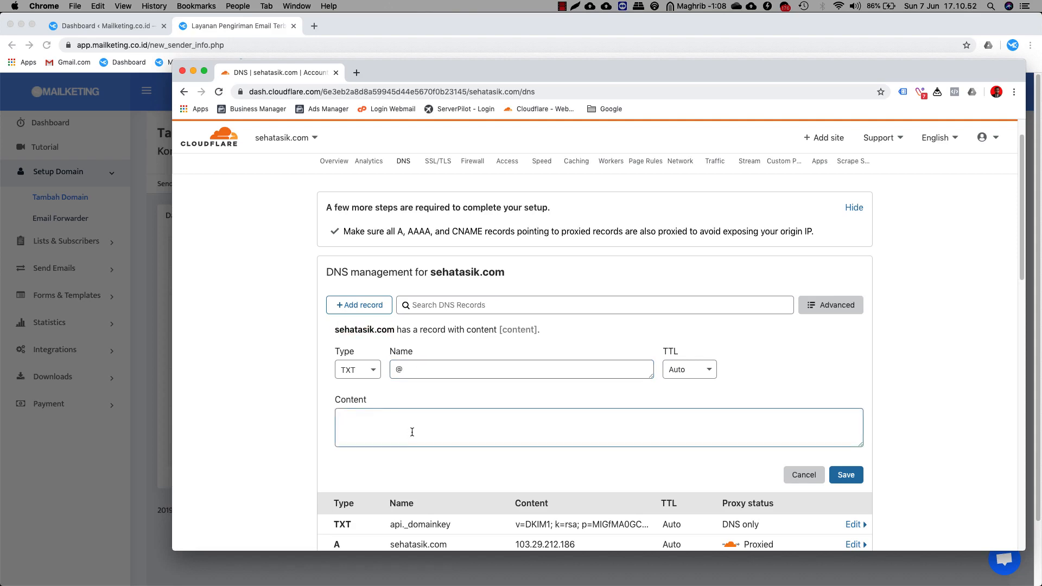
Copy the SPF value from Mailketing and paste it into the record content.
left_click_drag(428, 79, 0, 84)
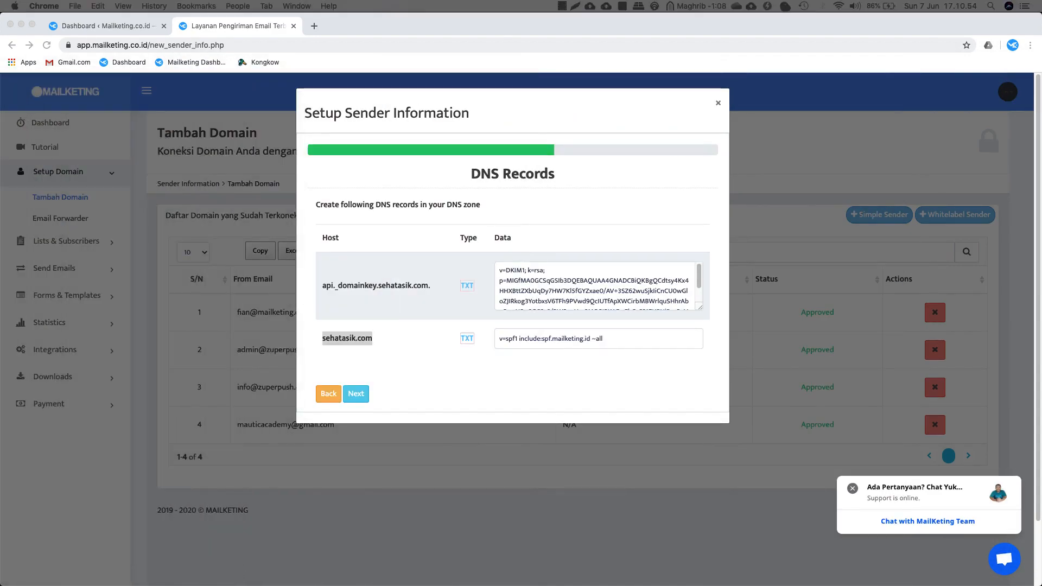
left_click(616, 333)
left_click(557, 338)
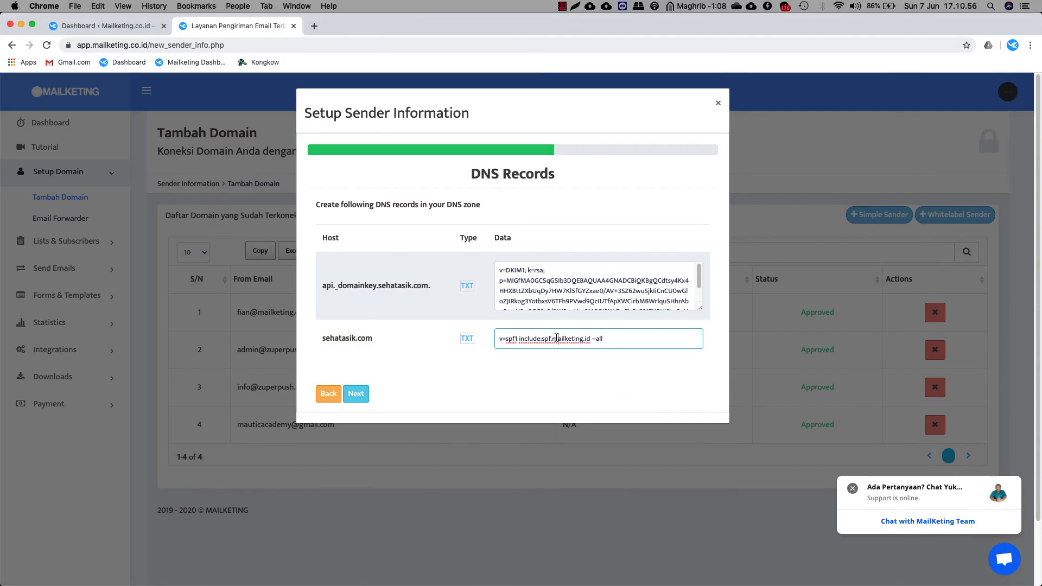
triple_click(557, 338)
right_click(556, 338)
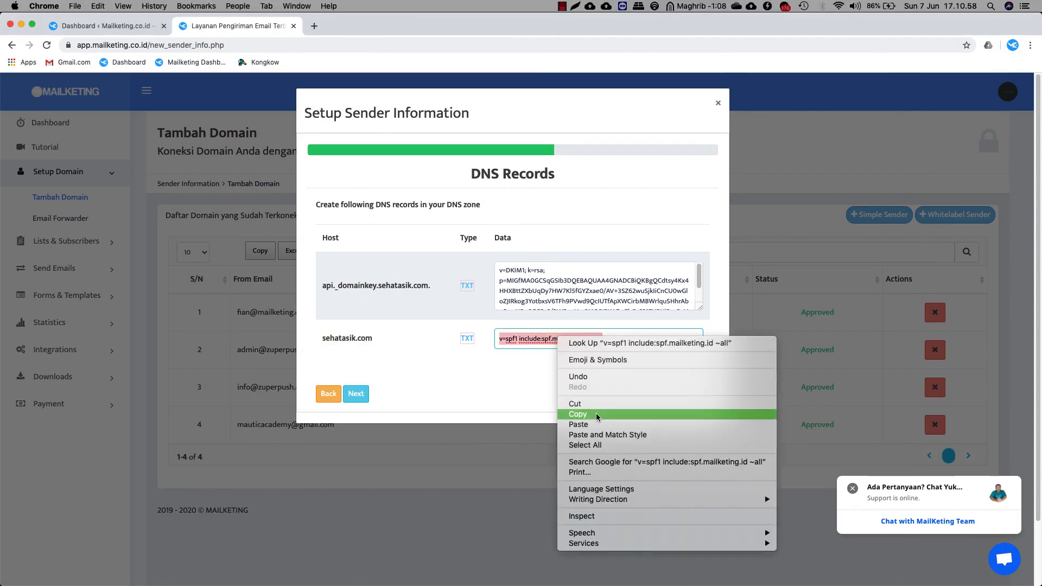
left_click(598, 416)
left_click_drag(0, 22, 593, 48)
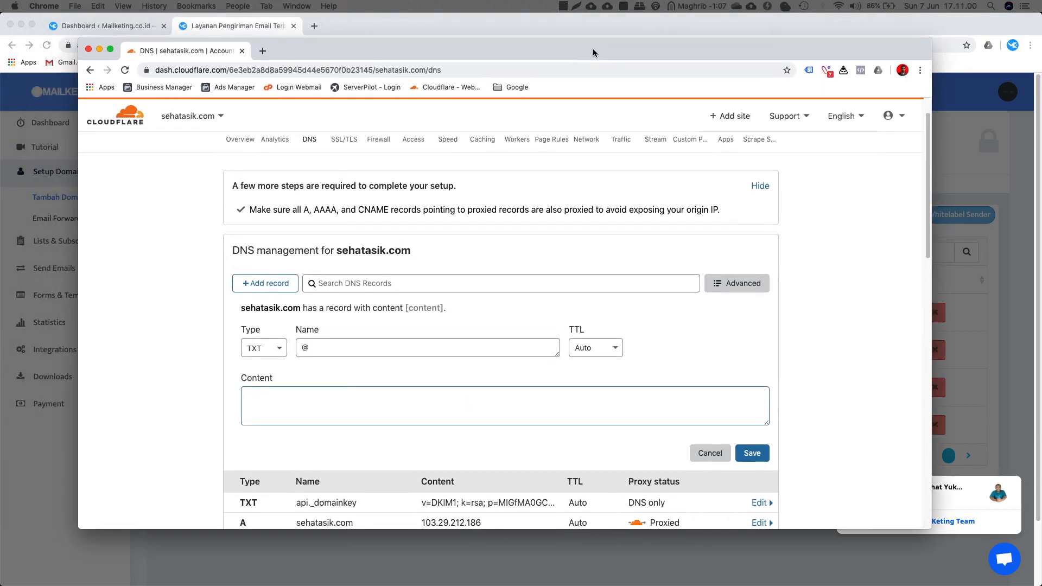
key("super+v")
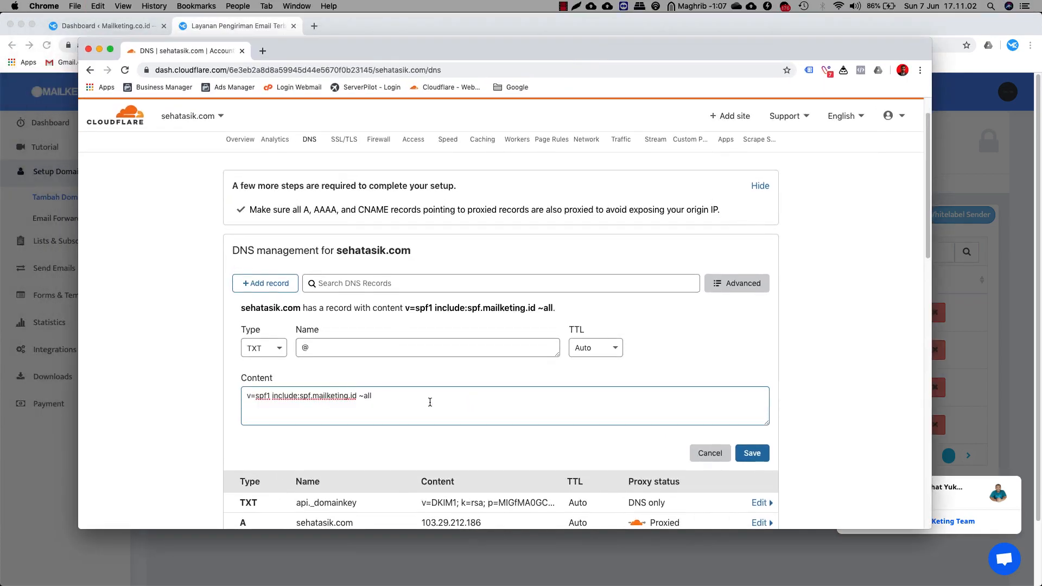
Check the existing google-site-verification record unchanged, then save the new SPF TXT record.
left_click(224, 381)
scroll(227, 381, "down", 1)
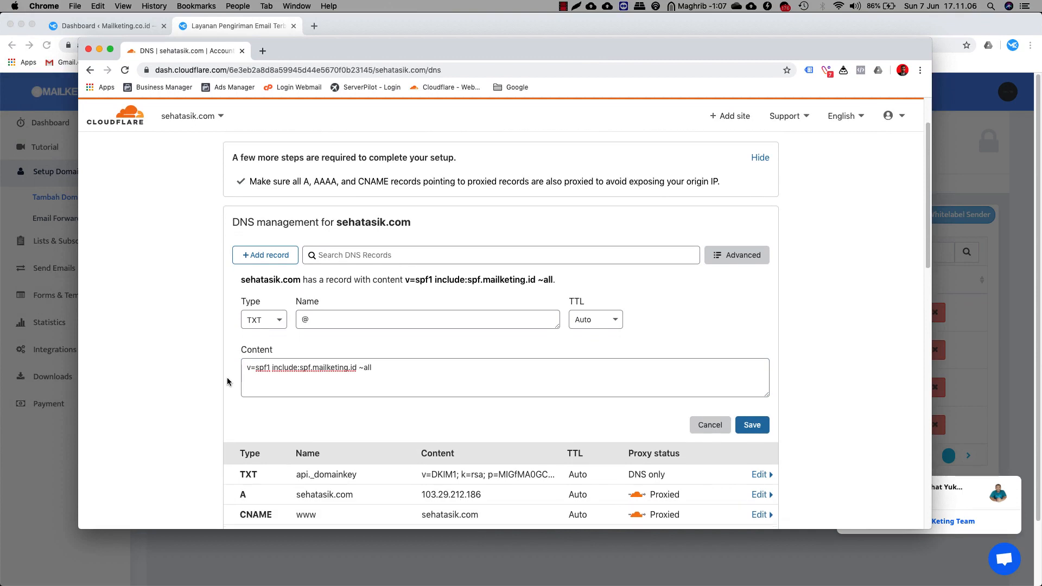
scroll(222, 369, "down", 3)
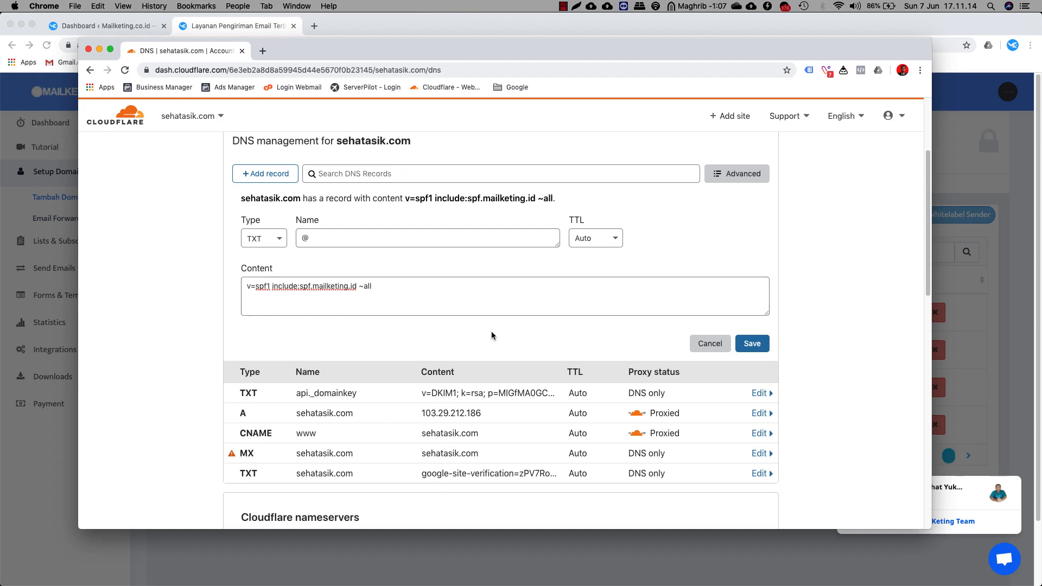
left_click(477, 475)
scroll(478, 453, "down", 5)
left_click(330, 307)
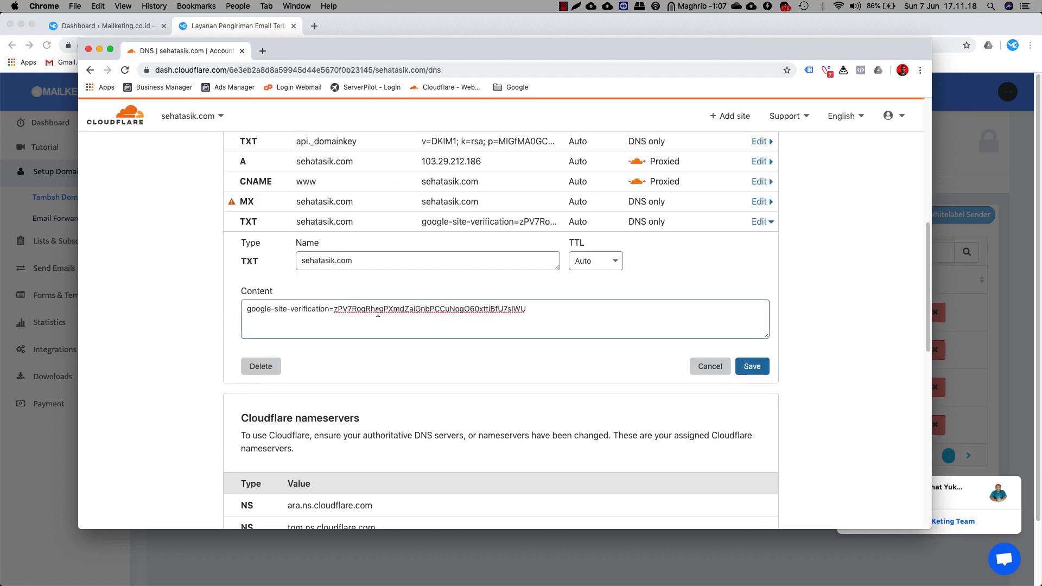
left_click(709, 366)
scroll(440, 420, "up", 10)
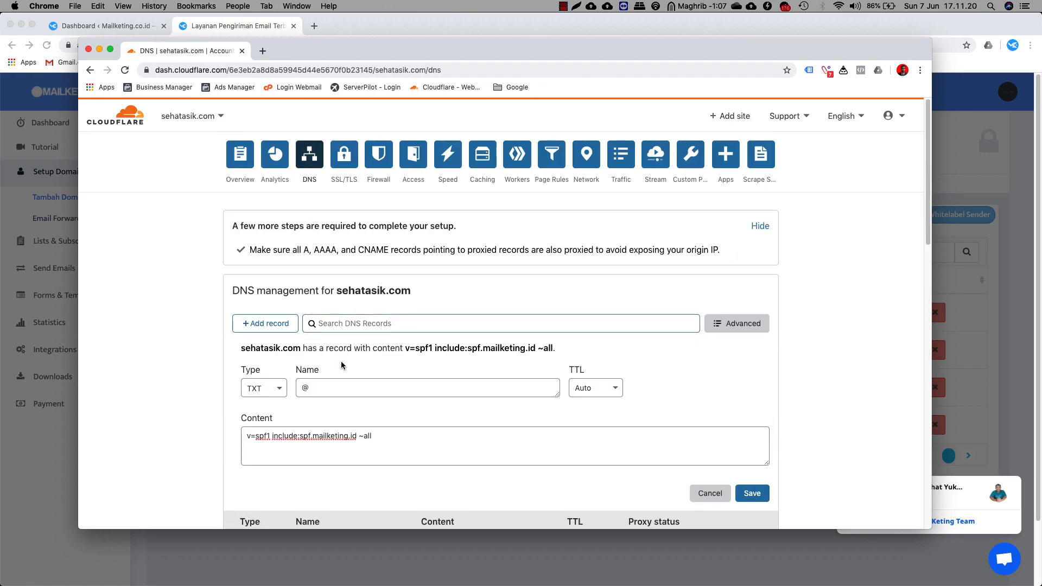
left_click(764, 496)
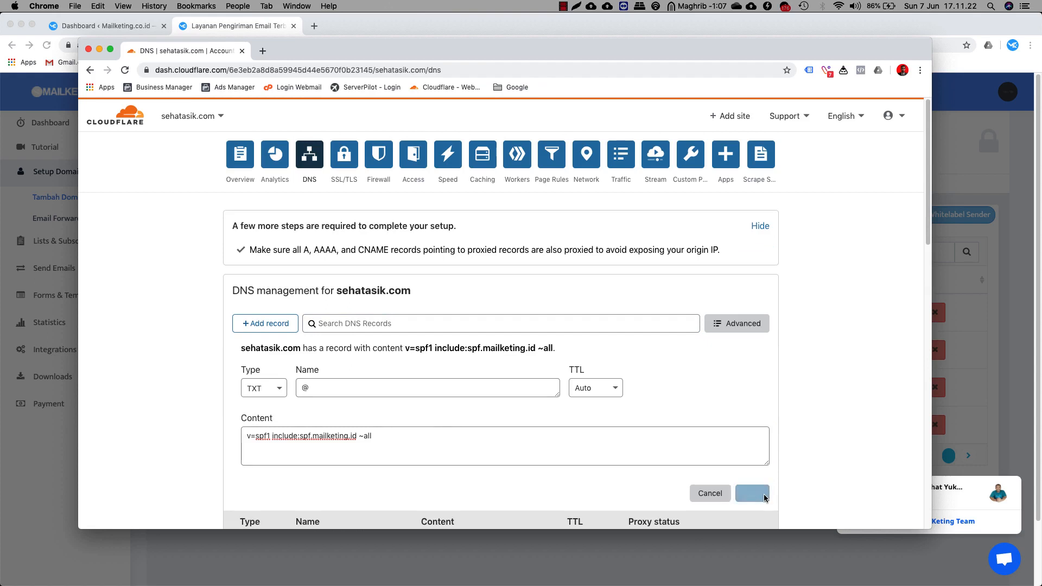
scroll(307, 365, "down", 1)
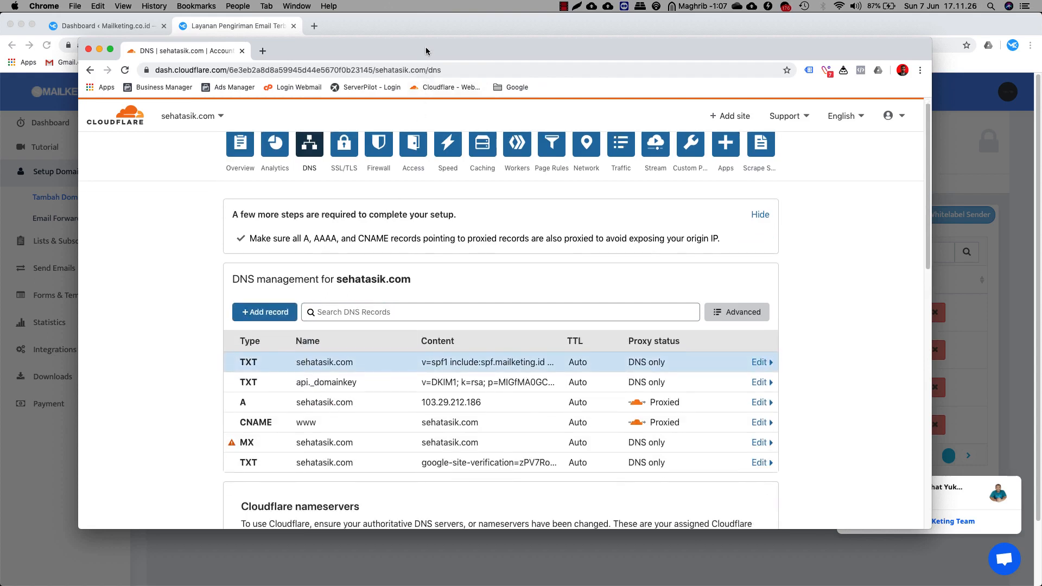
left_click_drag(430, 50, 0, 136)
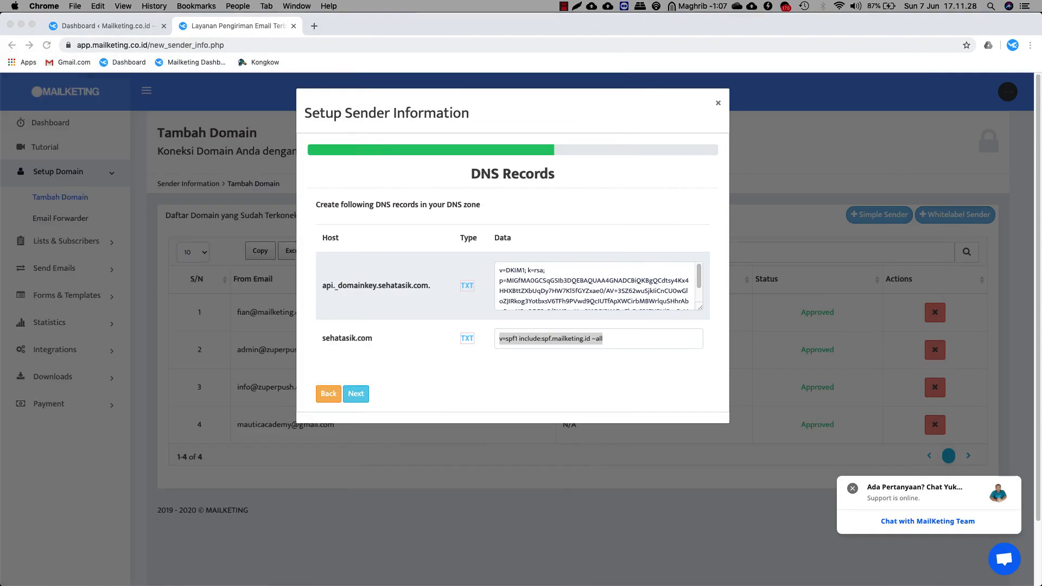
Run Mailketing's DNS check, confirm Domain Keys, SPF and MX pass, and open a new tab.
left_click(415, 363)
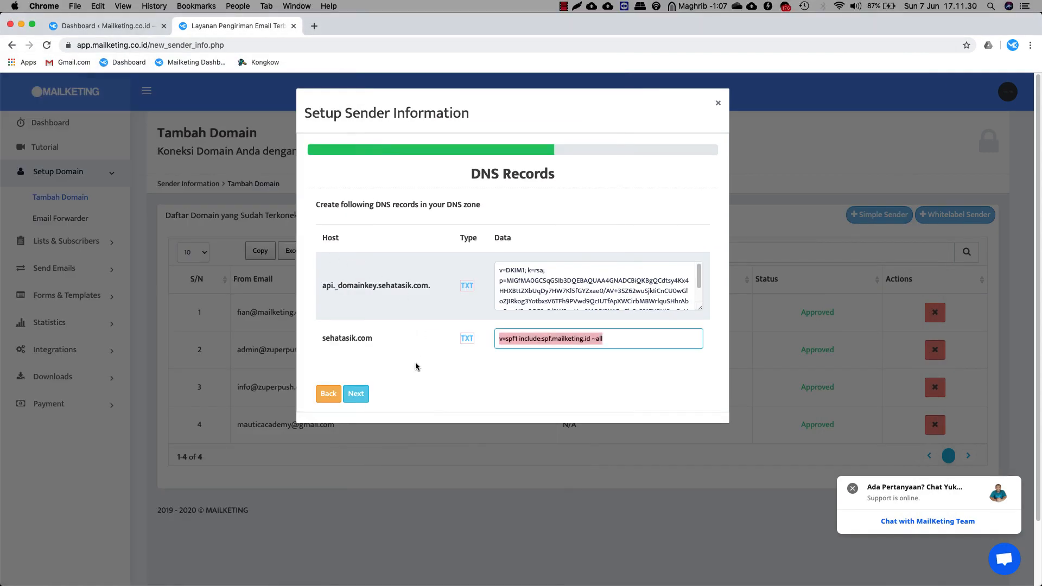
left_click(365, 395)
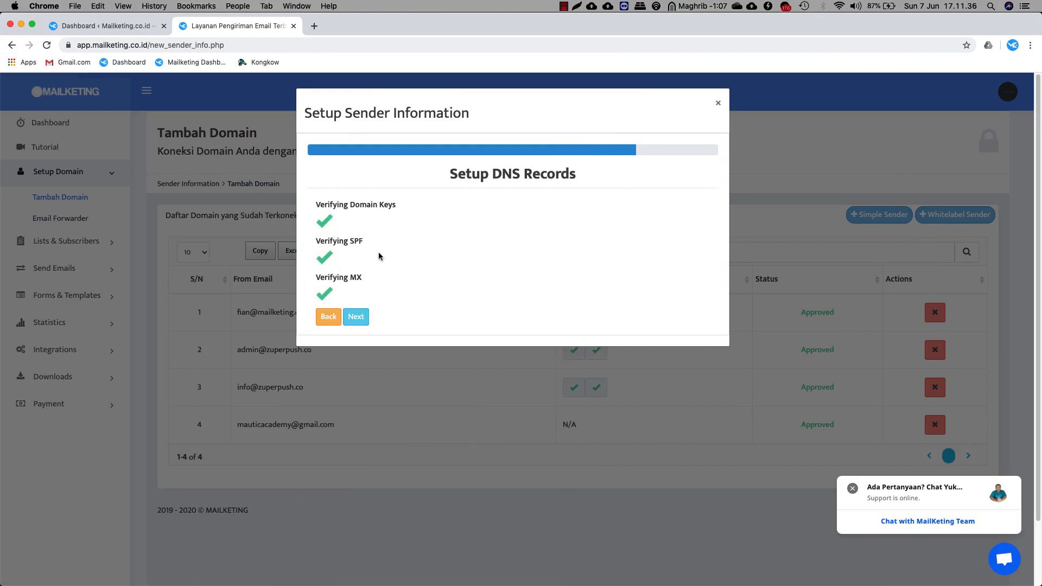
left_click_drag(319, 242, 366, 244)
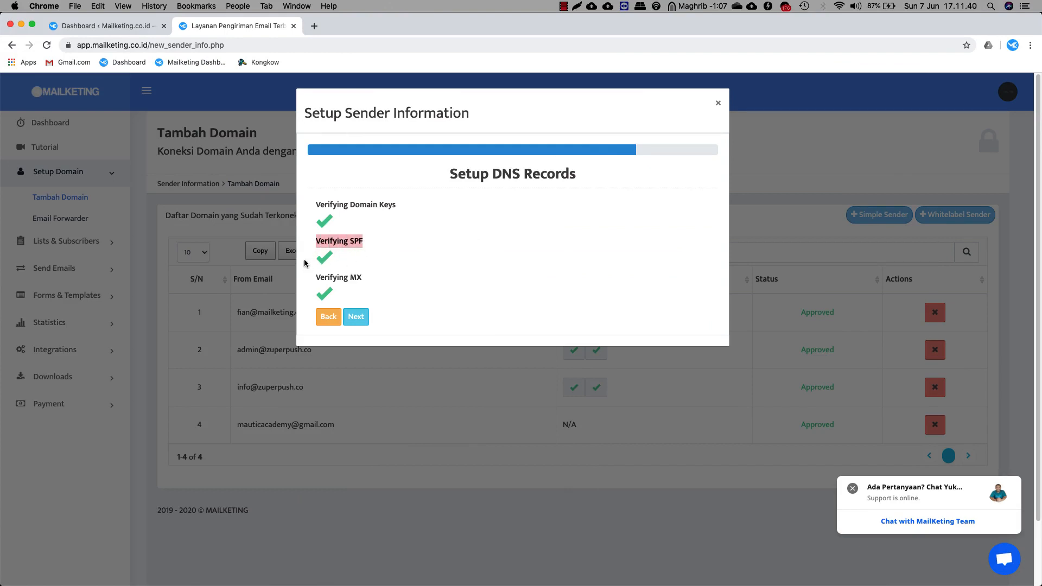
left_click(314, 26)
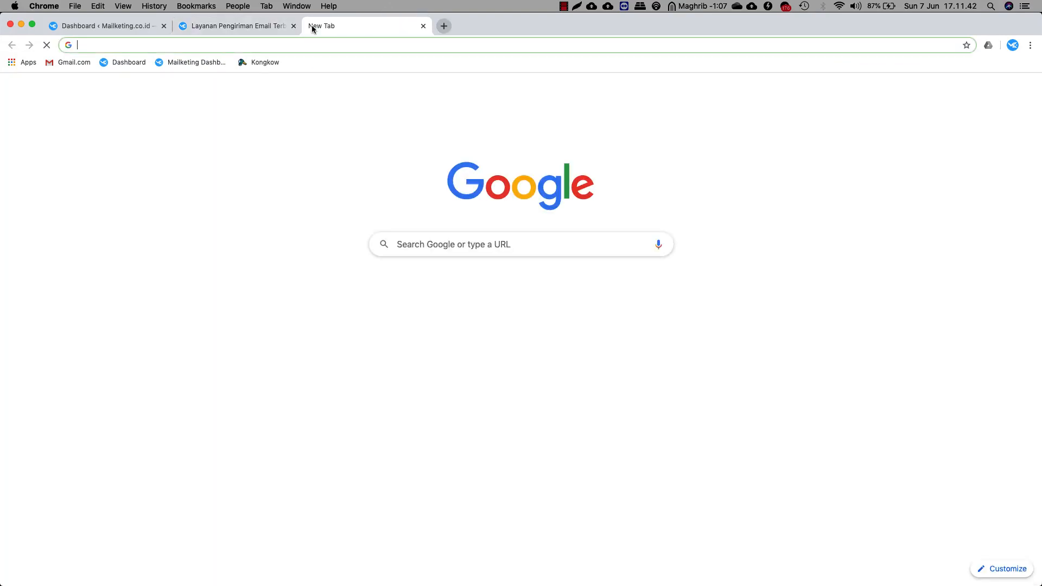
Open the MxToolbox SuperTool page at mxtoolbox.com/SuperTool.aspx.
type("mx")
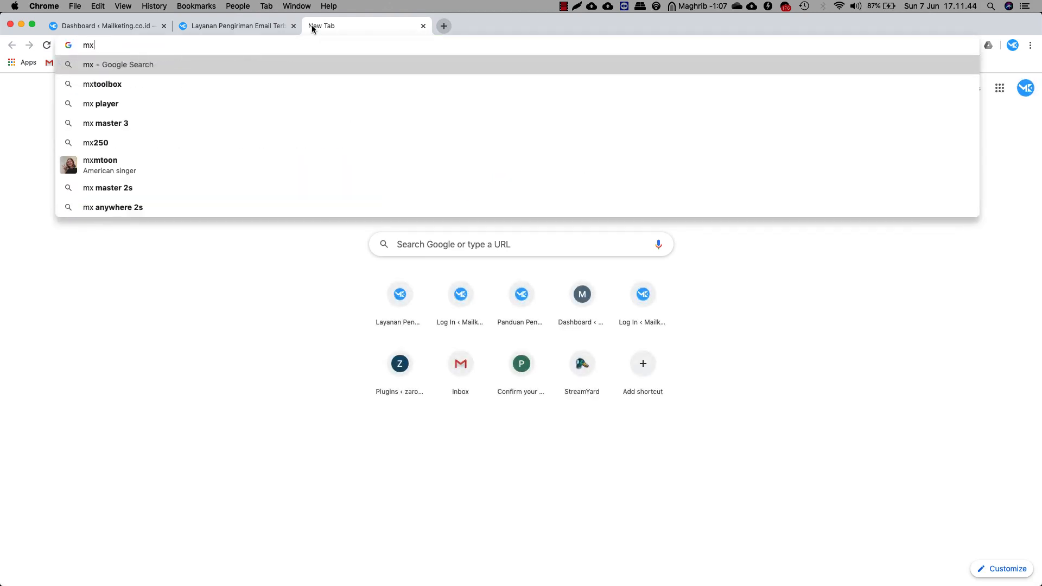
type("toolb")
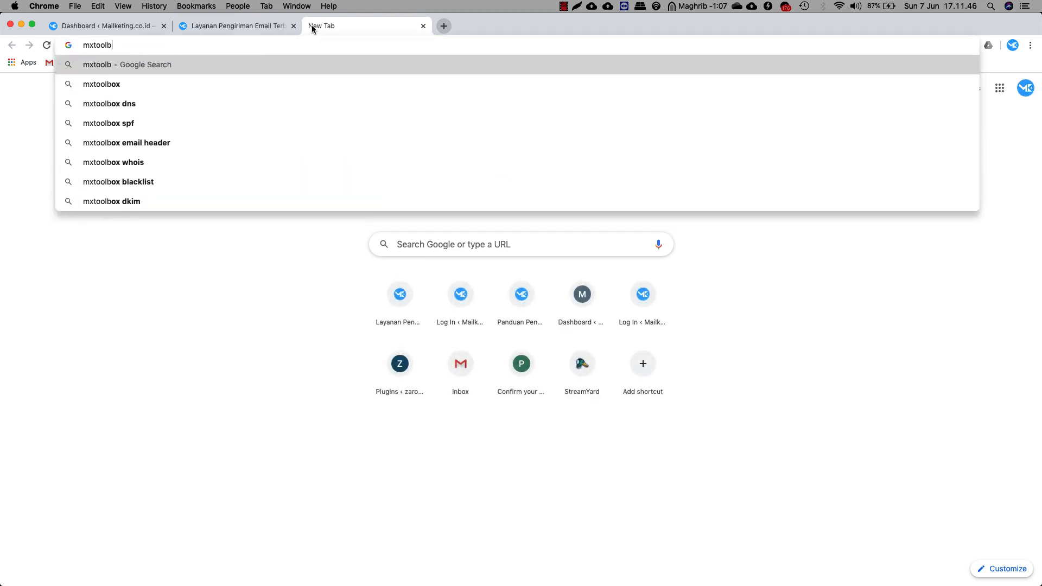
type("ox.com/Sup")
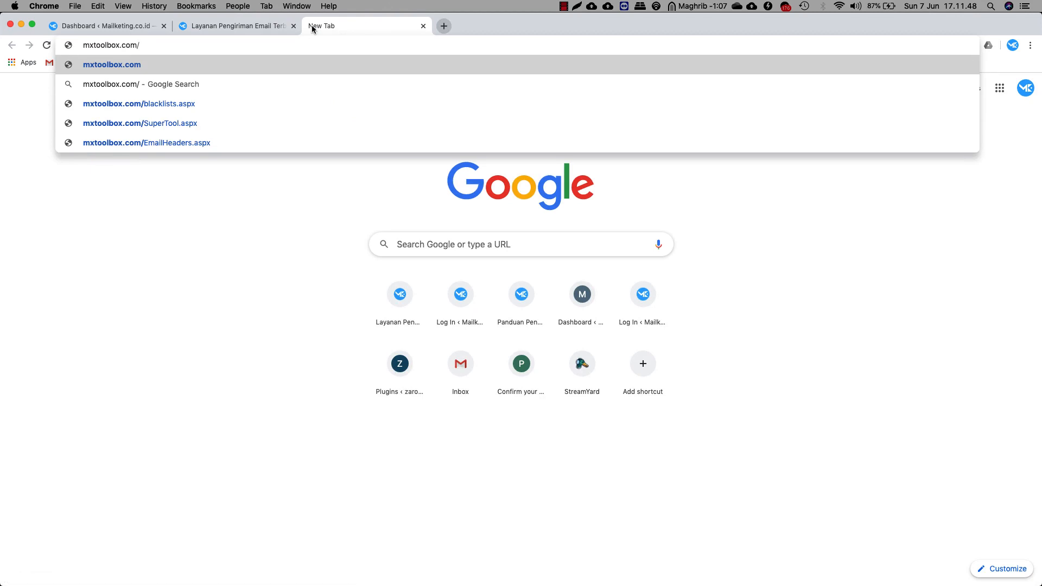
key("Down")
key("Down")
key("Down")
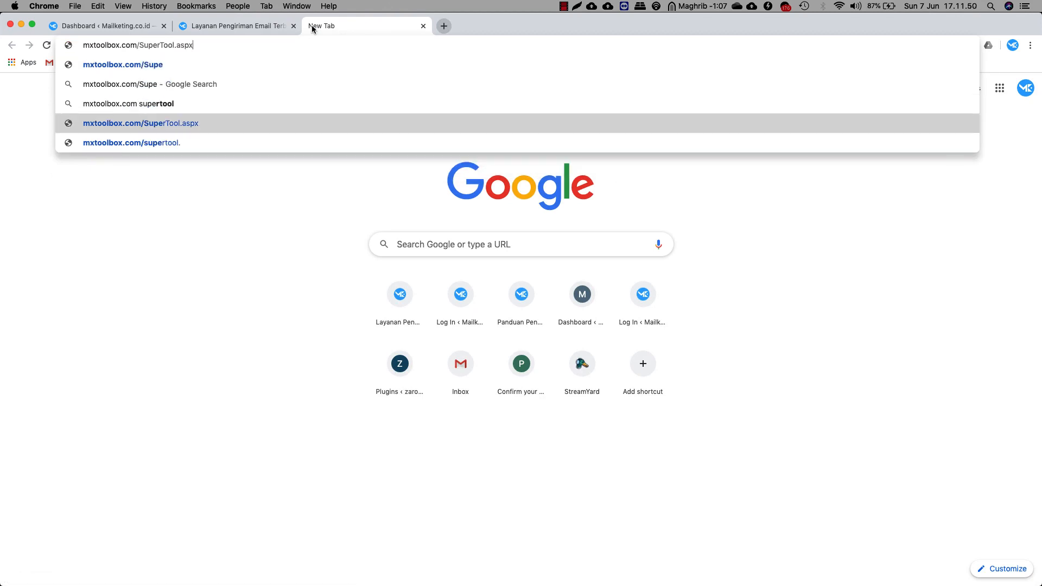
key("Return")
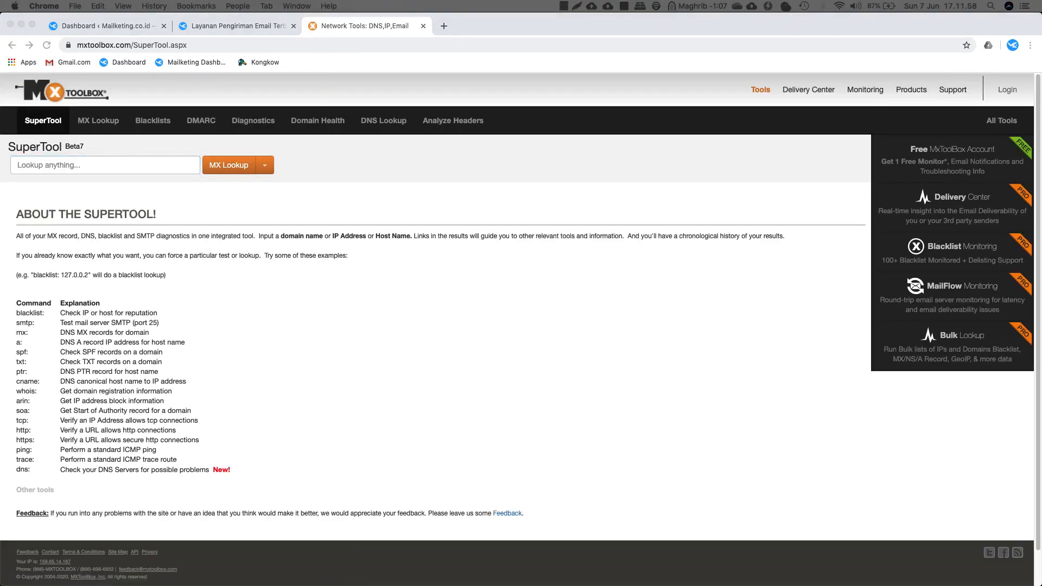
Run an SPF Record Lookup for sehatasik.com and check the published record.
left_click(114, 165)
key("super+v")
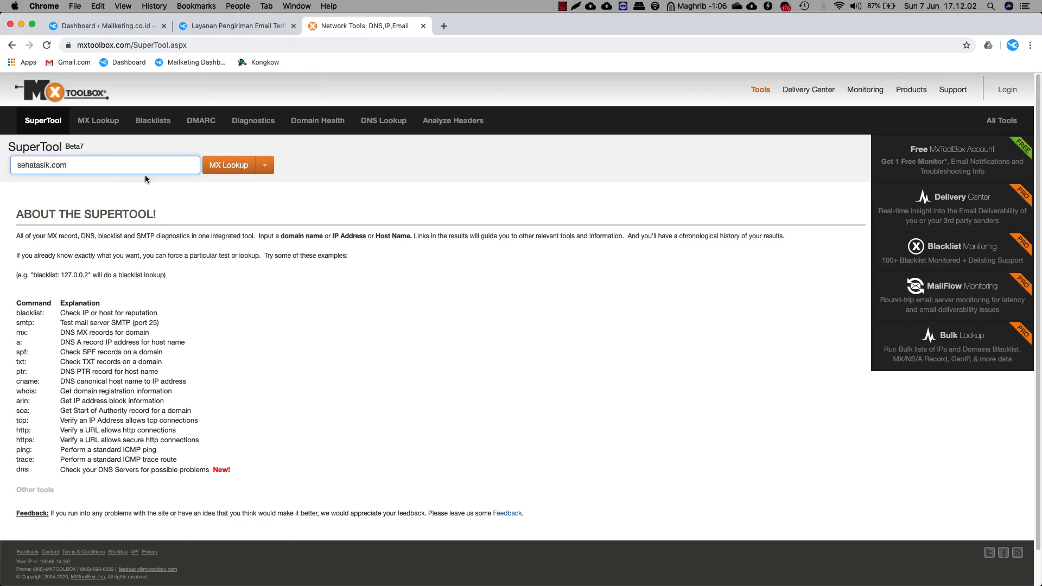
left_click(265, 166)
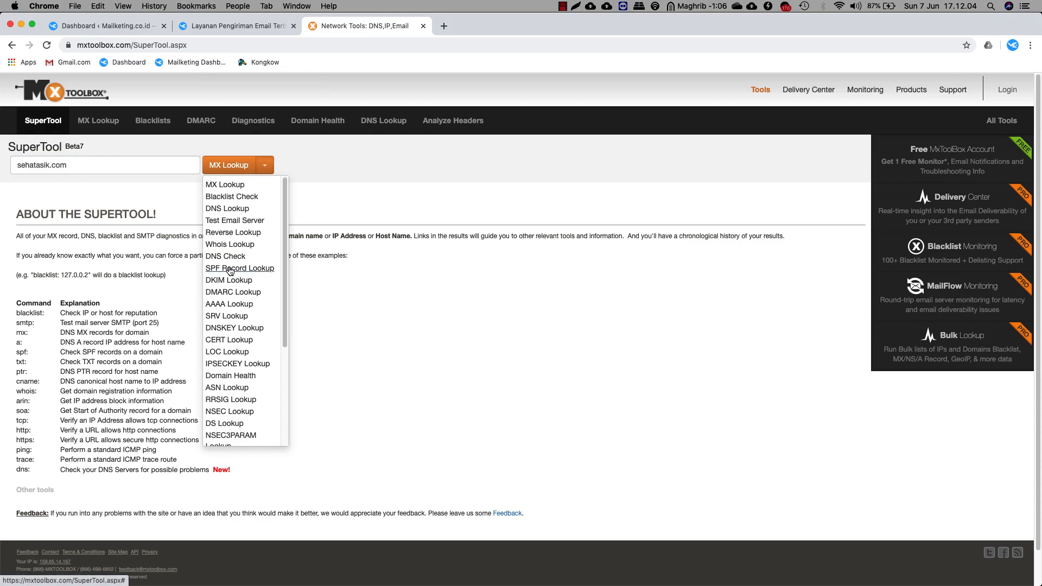
left_click(240, 268)
left_click(246, 170)
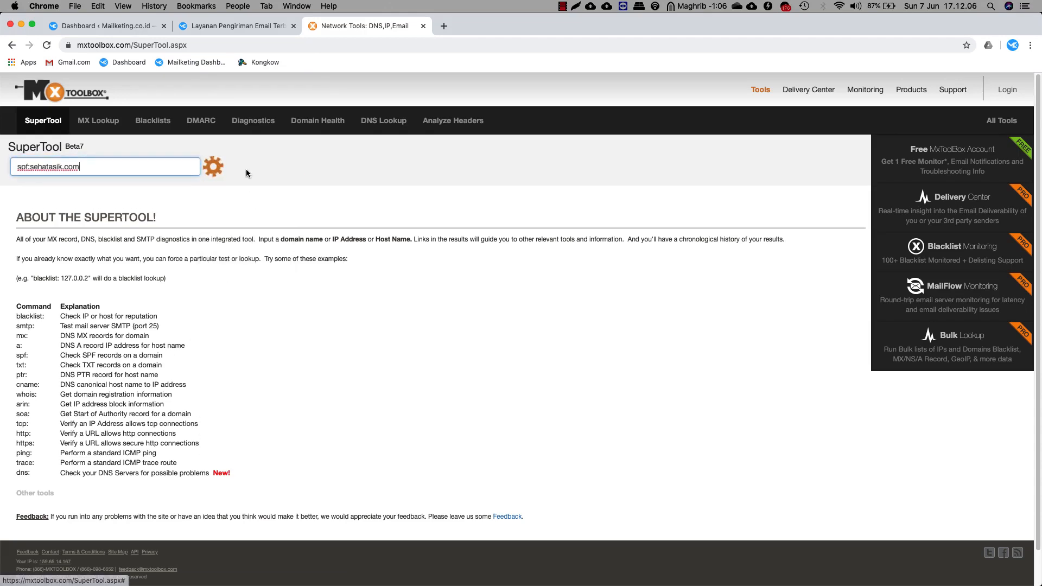
left_click_drag(21, 253, 188, 255)
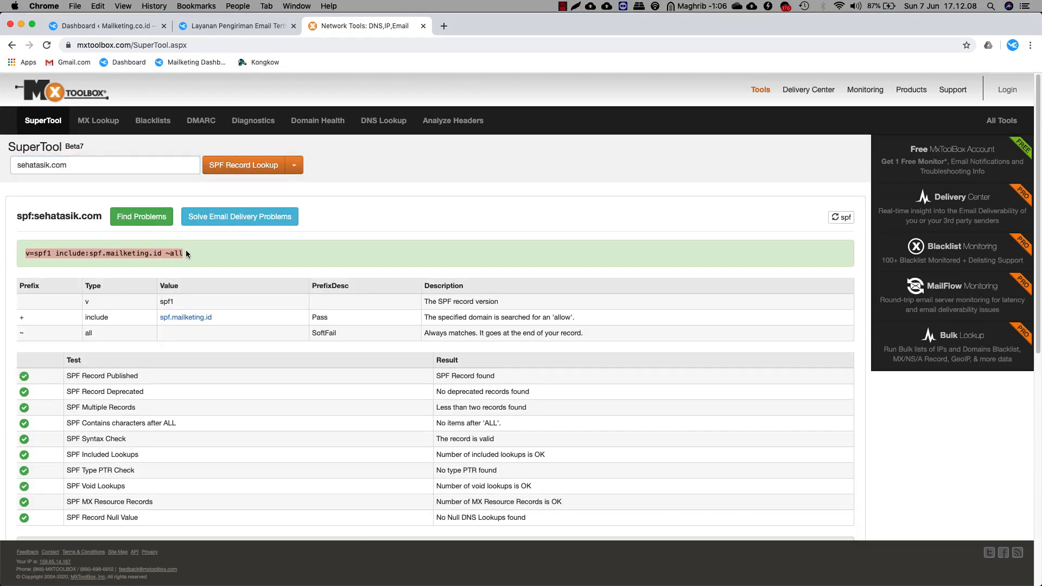
left_click(236, 255)
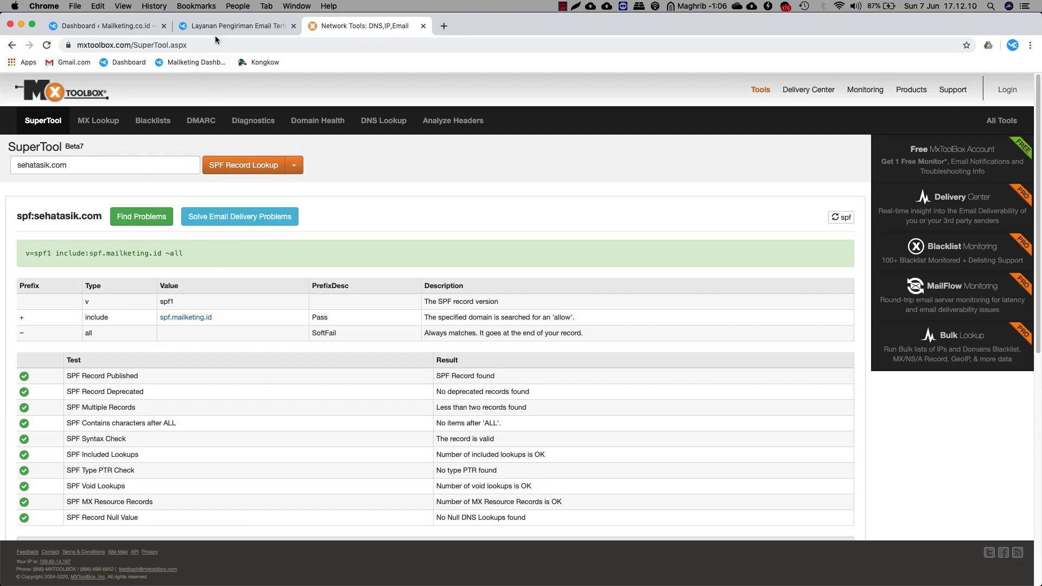
left_click(233, 26)
left_click(355, 315)
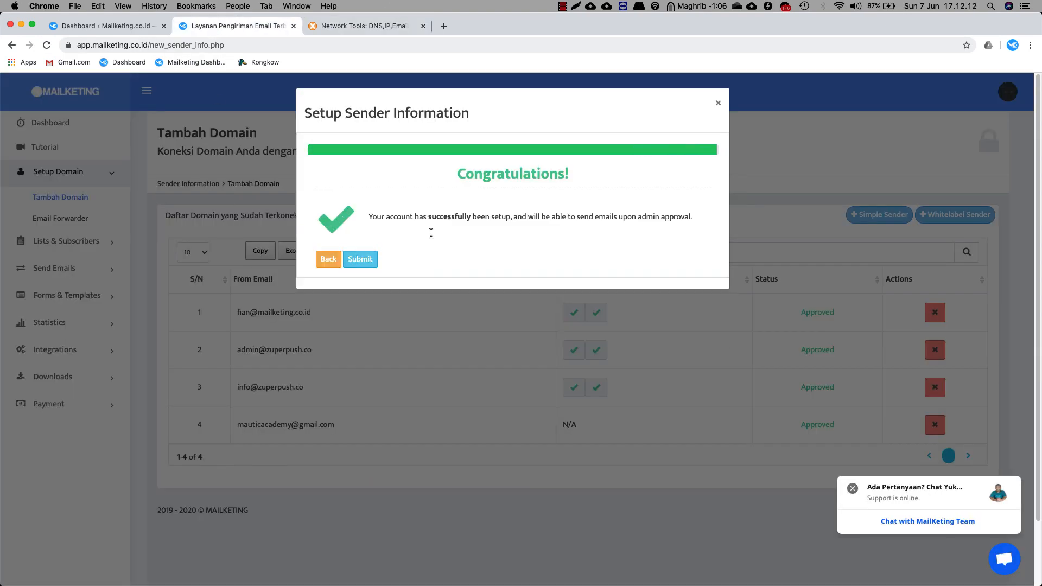
left_click(370, 261)
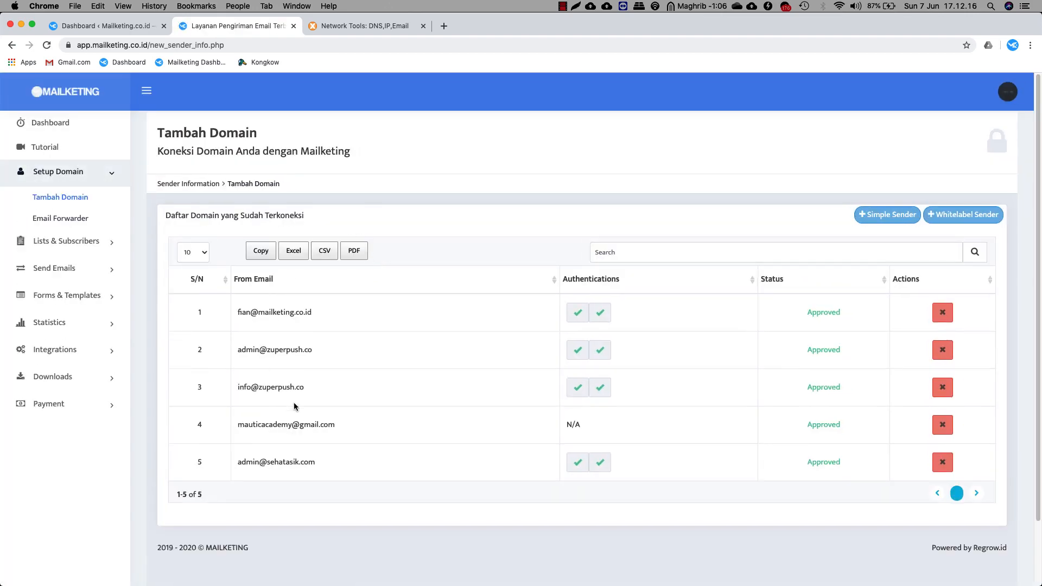
scroll(342, 429, "down", 3)
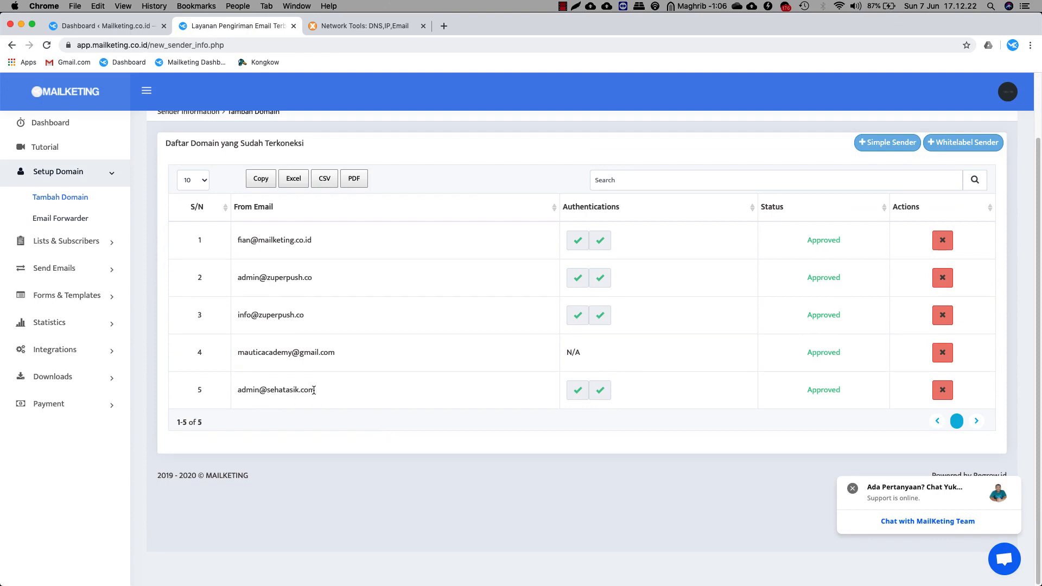
left_click_drag(313, 390, 237, 390)
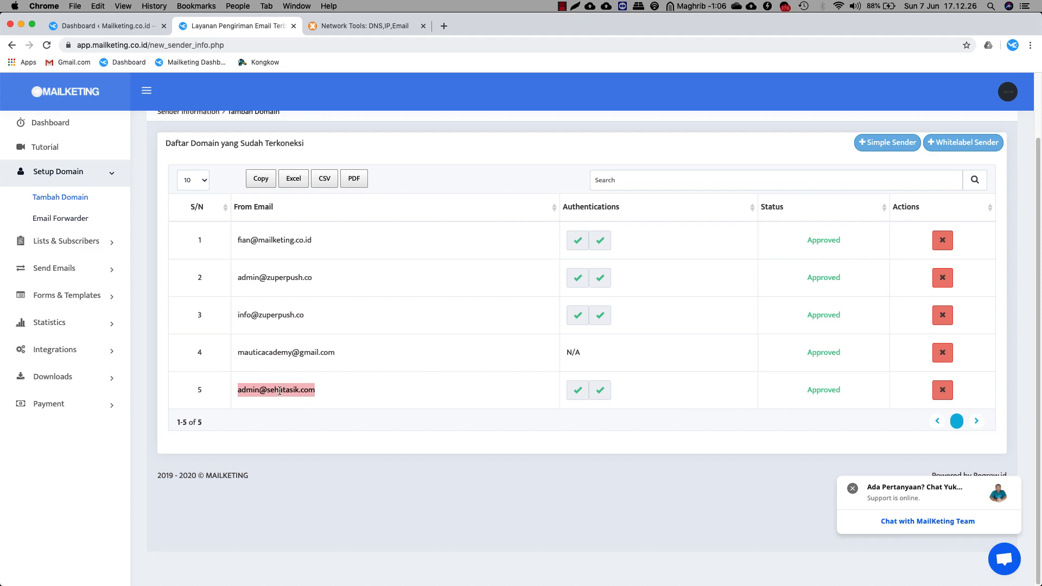
left_click(265, 390)
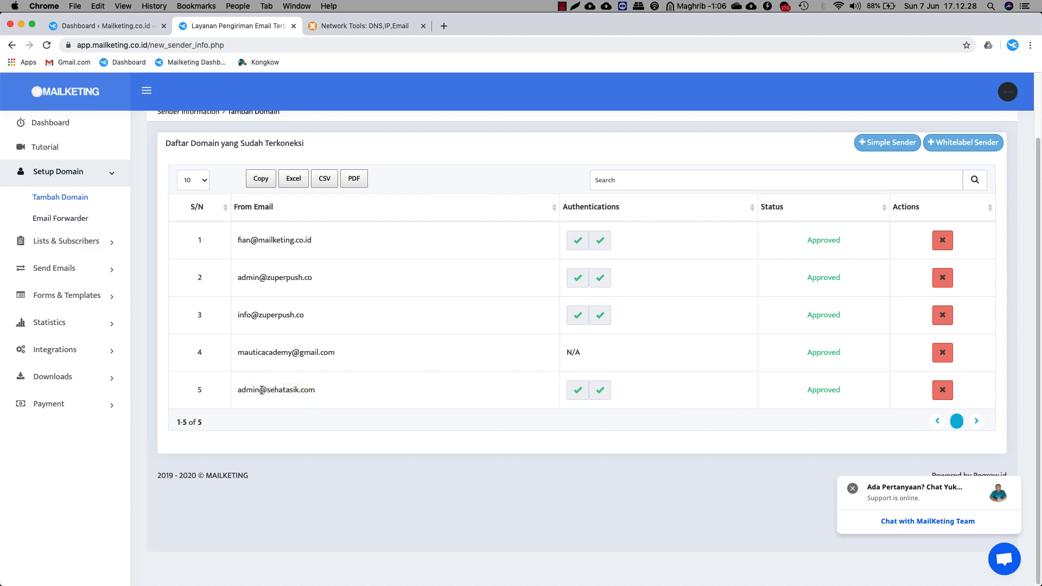
left_click_drag(262, 390, 316, 389)
key("super+c")
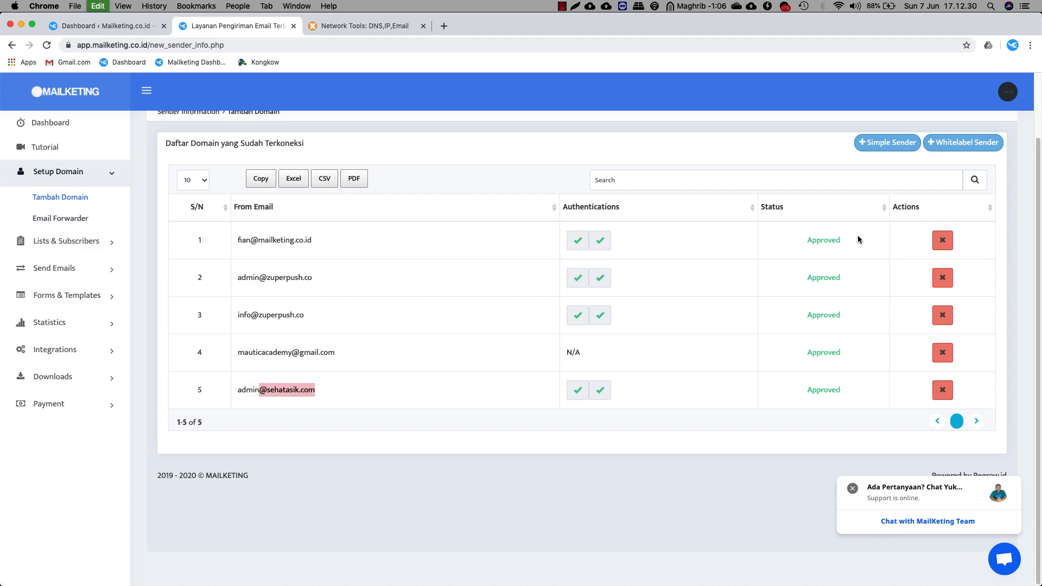
left_click(959, 150)
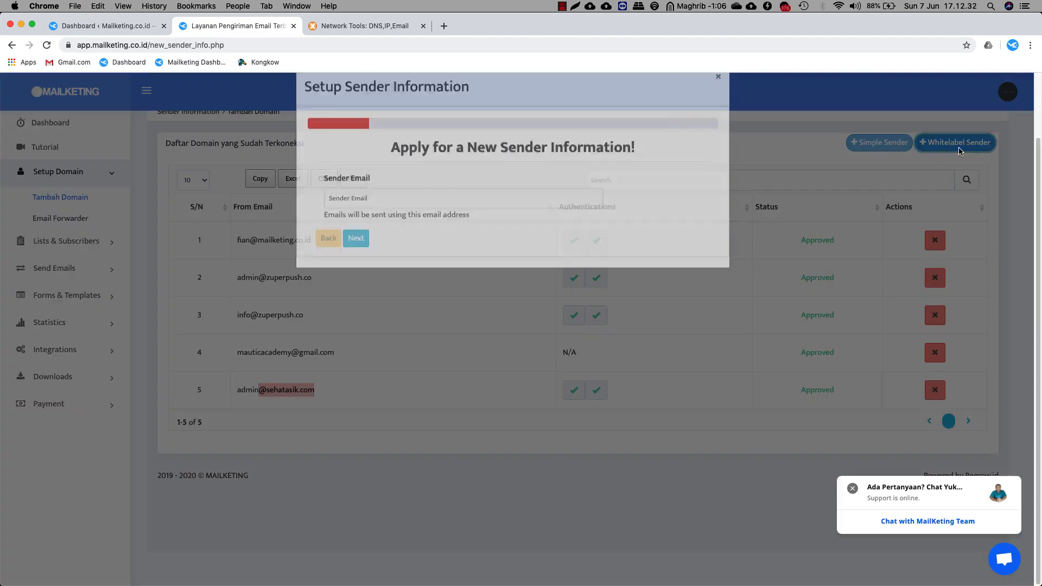
left_click(434, 224)
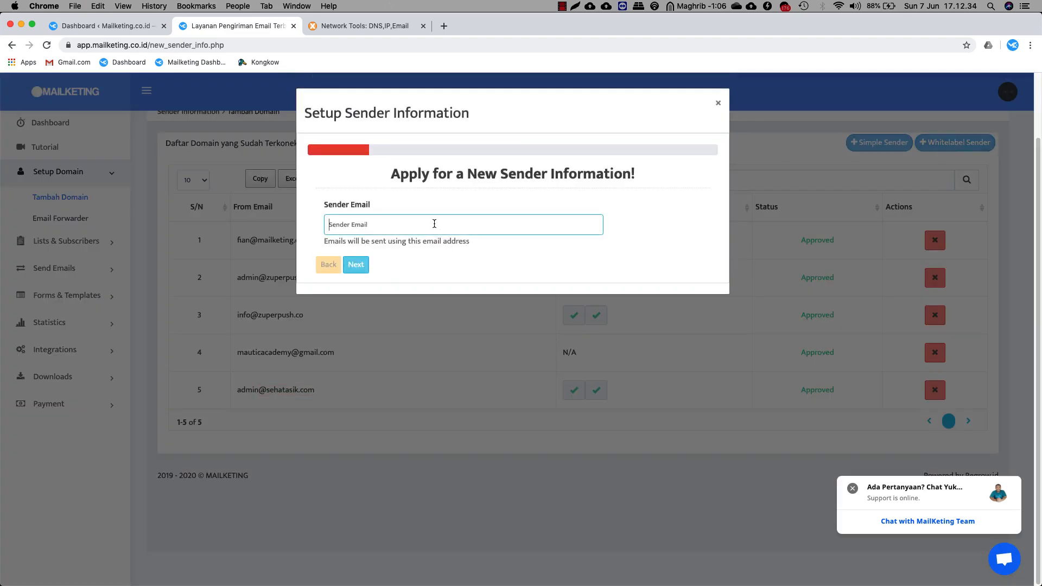
key("super+v")
left_click(356, 265)
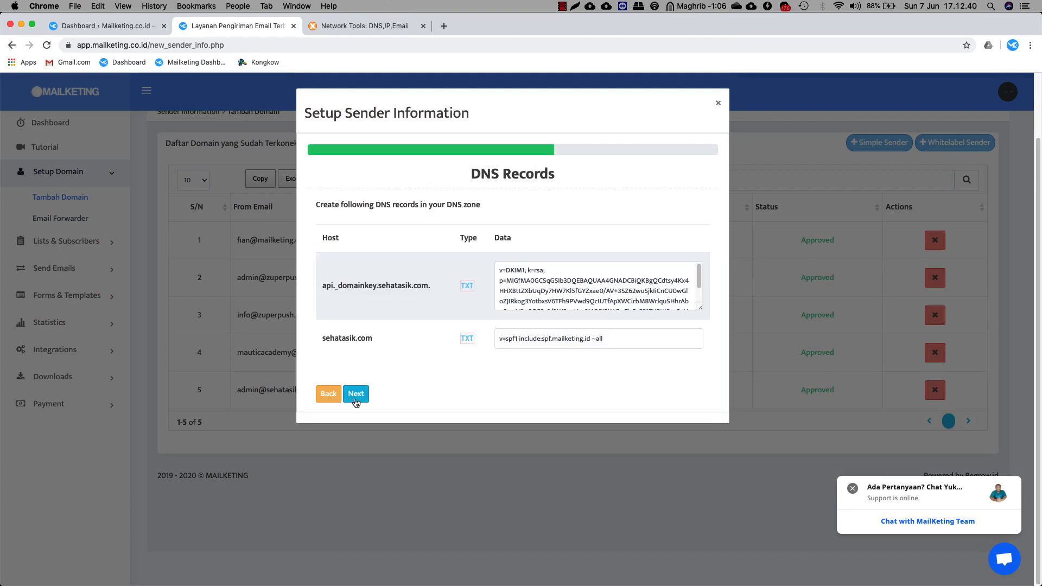
left_click(356, 400)
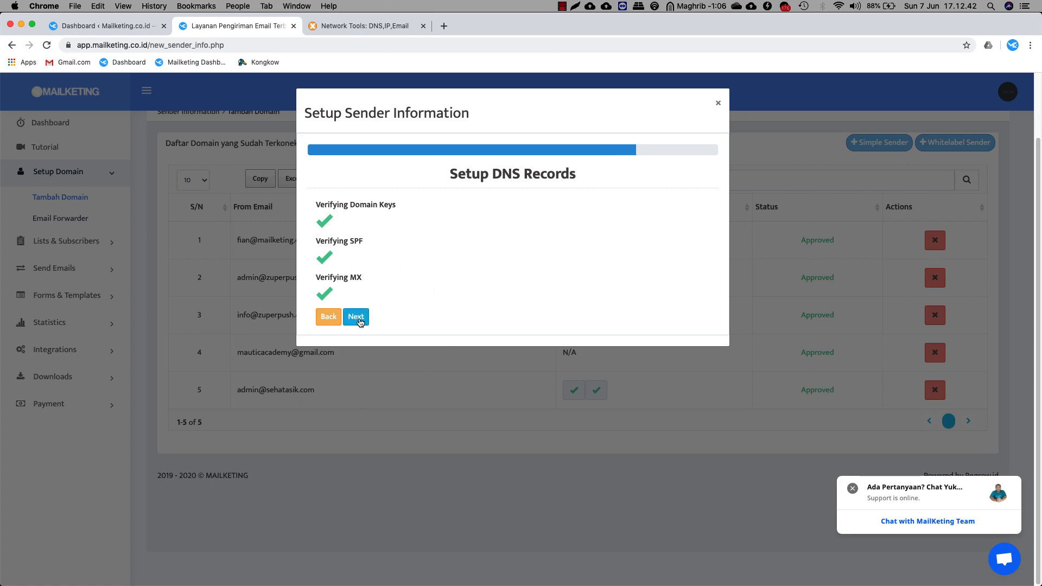
left_click(357, 317)
left_click(361, 260)
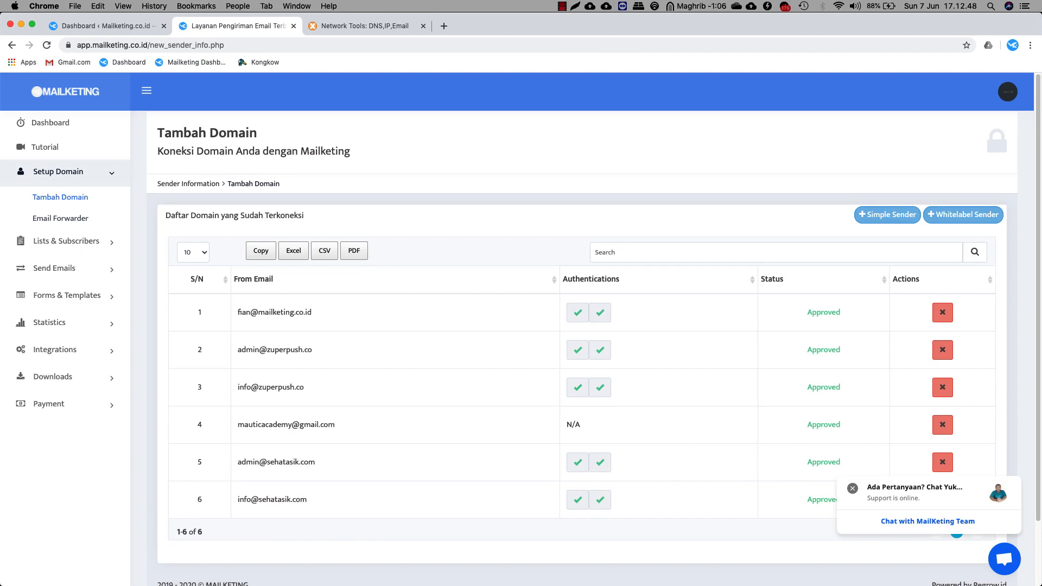
left_click_drag(1, 29, 575, 58)
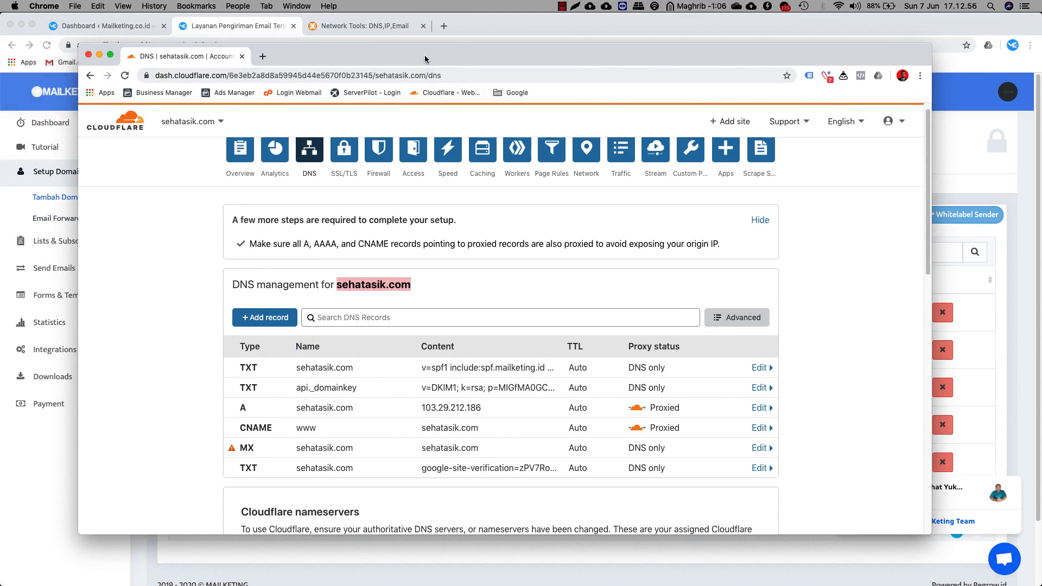
left_click_drag(473, 60, 0, 68)
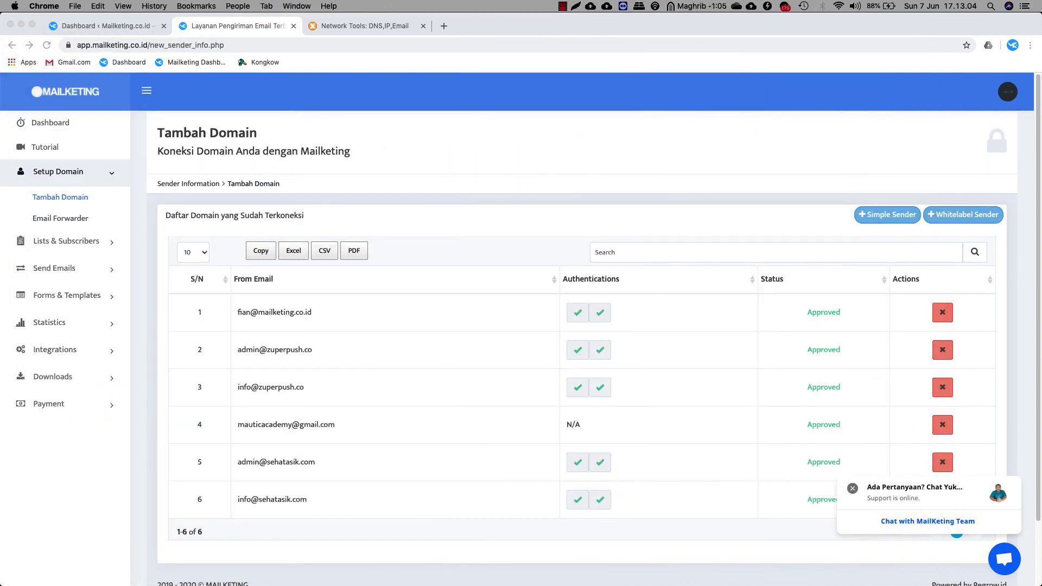